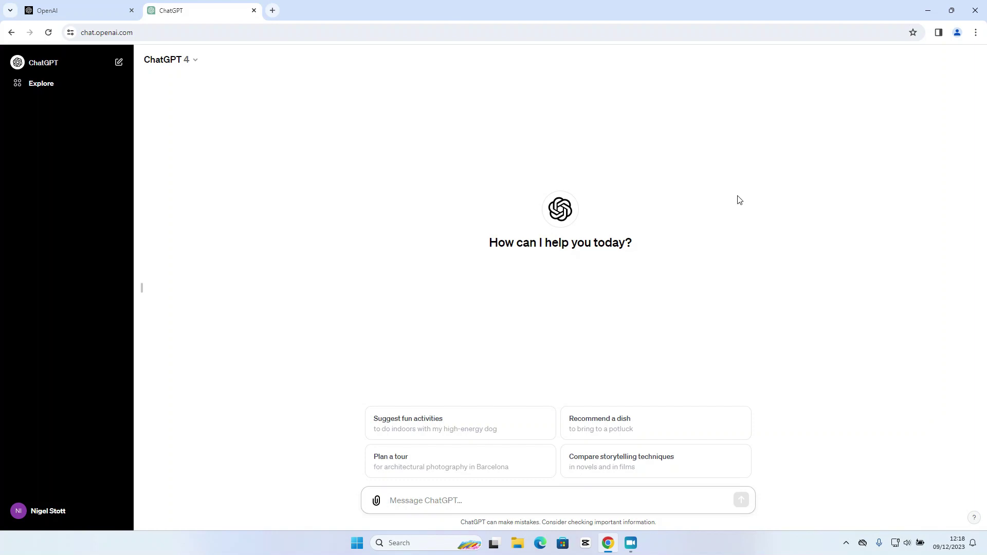
Check the available model options in the model dropdown, then close it
left_click(190, 66)
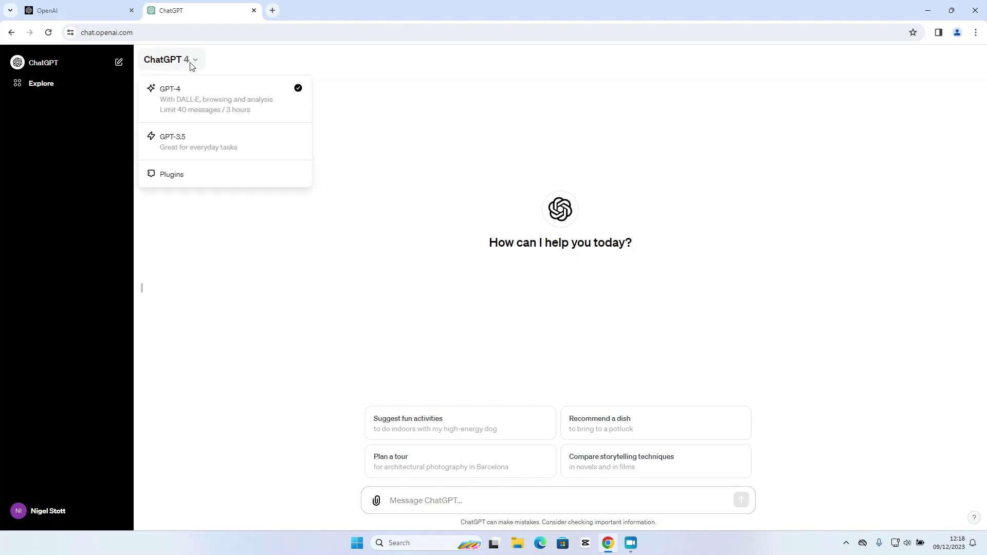
left_click(191, 66)
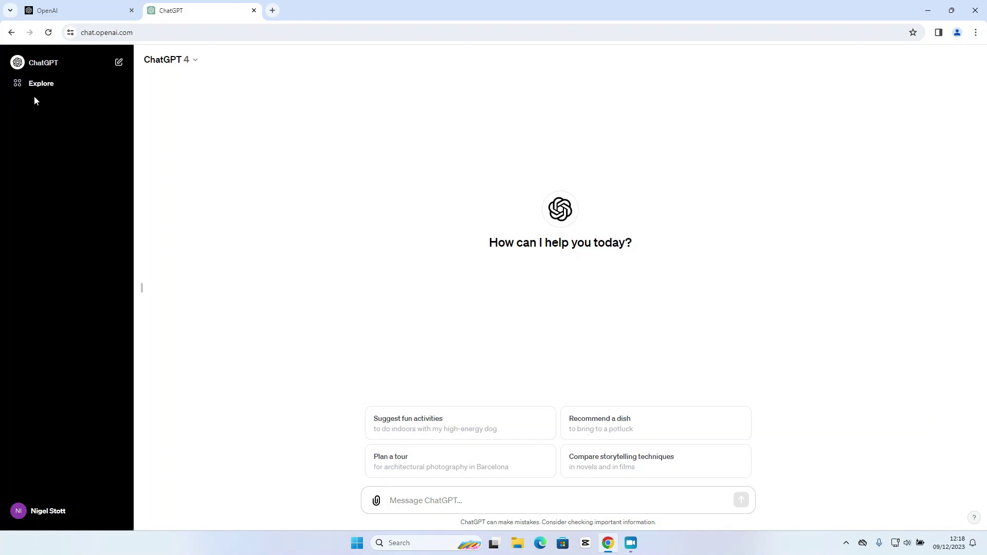
Go to the GPTs Explore page and scroll through My GPTs and the OpenAI GPTs
left_click(50, 88)
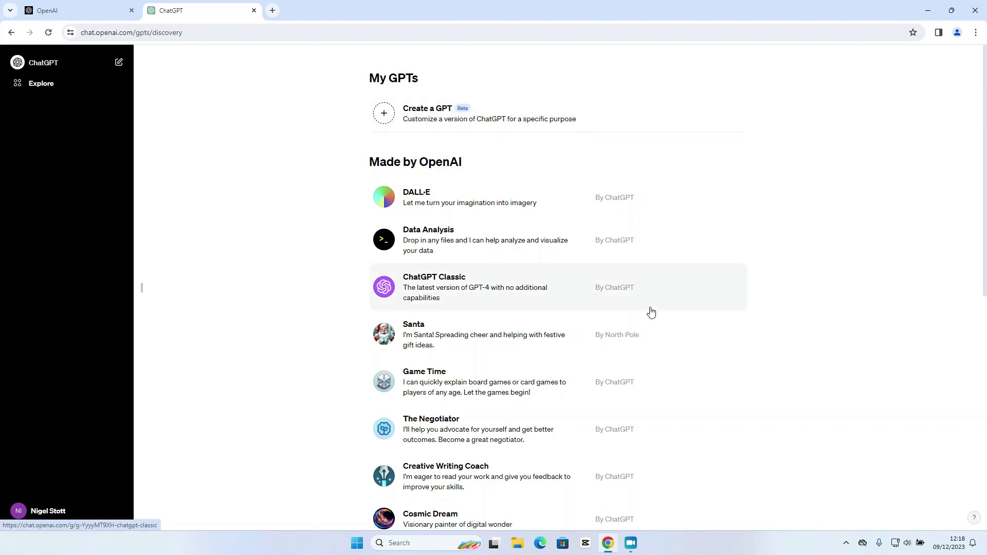
scroll(626, 282, "down", 1)
scroll(612, 288, "down", 2)
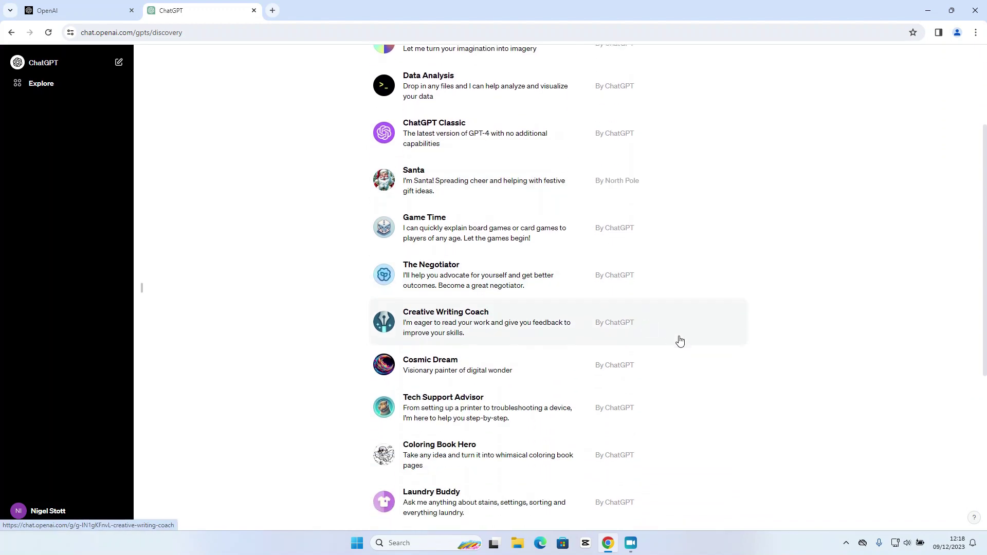
scroll(663, 293, "down", 5)
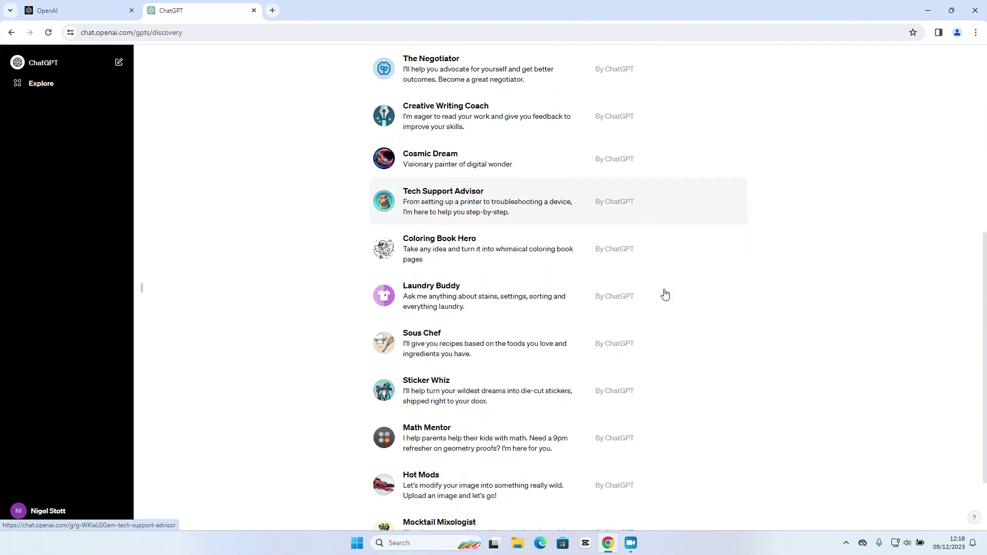
scroll(676, 289, "up", 8)
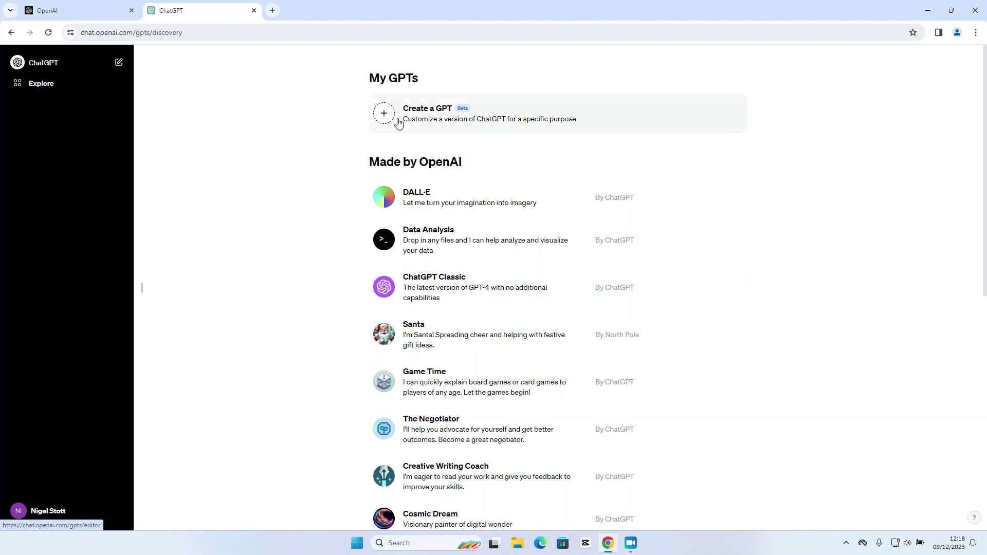
left_click(438, 116)
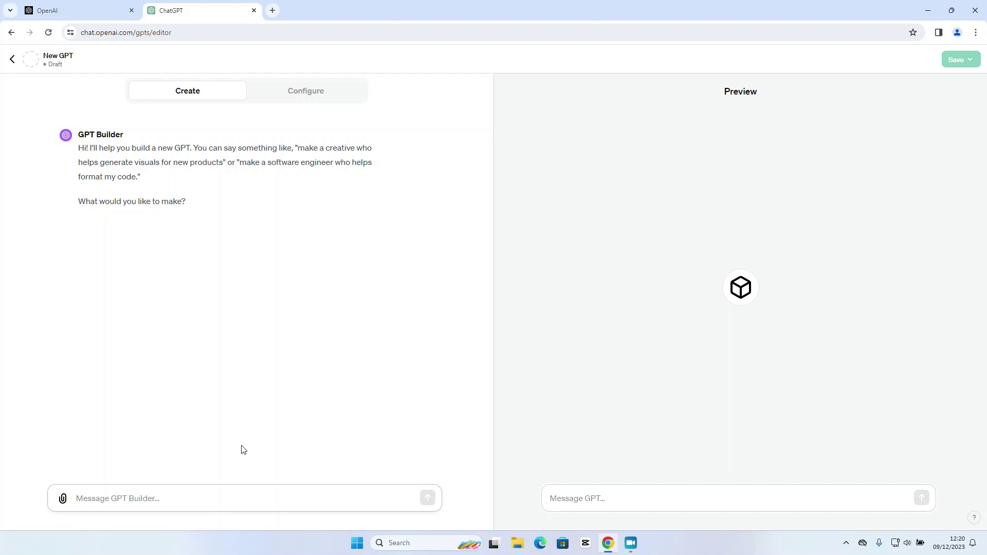
Describe the GPT to the builder as a customer-advice assistant for a skateboard shop owner
type("I am a s")
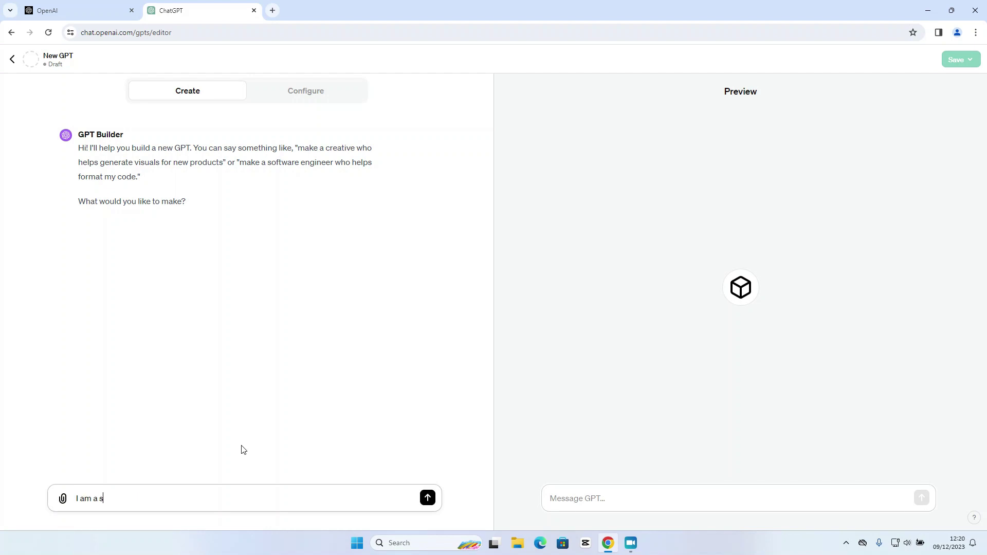
type("kateboard shop owner looking to cre")
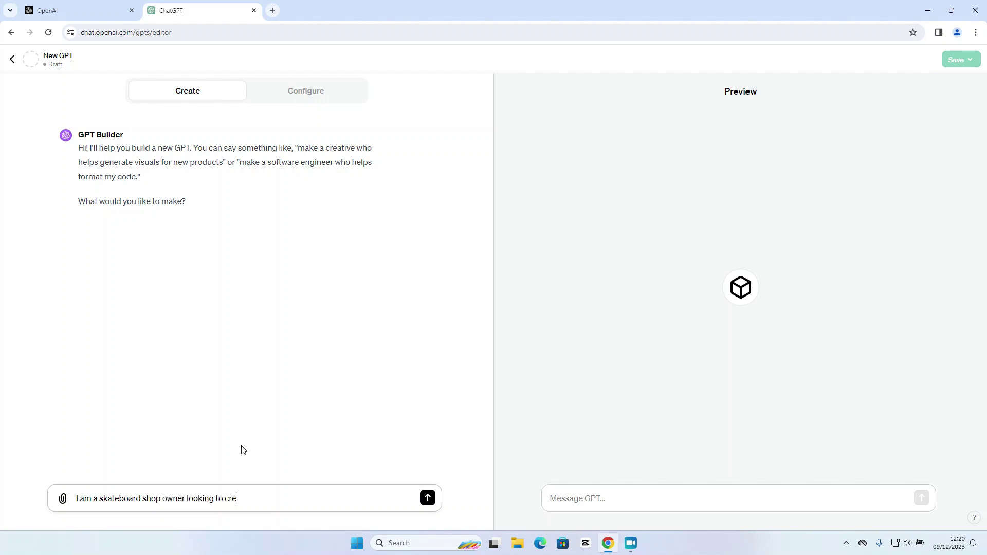
type("ate a gpt for my customers that provid")
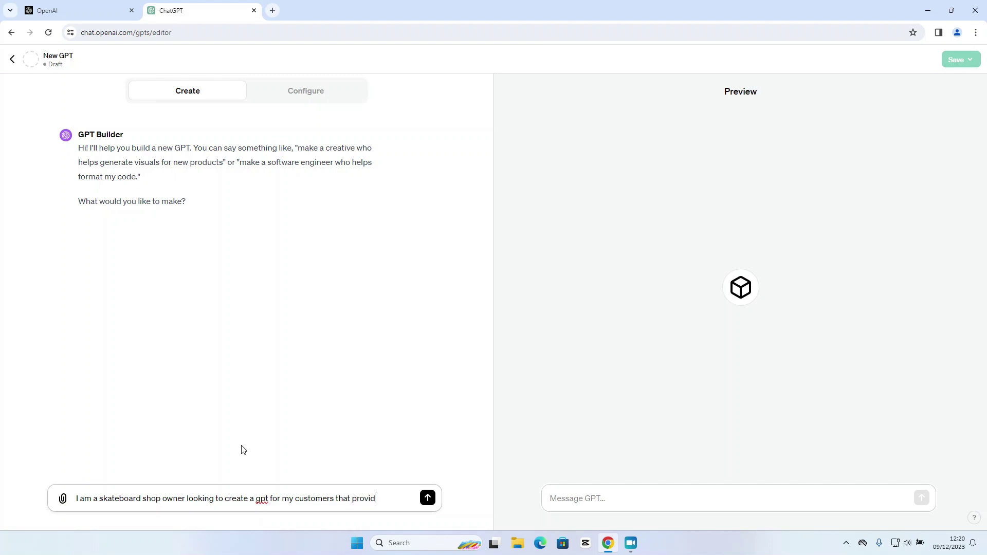
type("es advice on skate")
type("boards a")
type("nd ")
type("equipment")
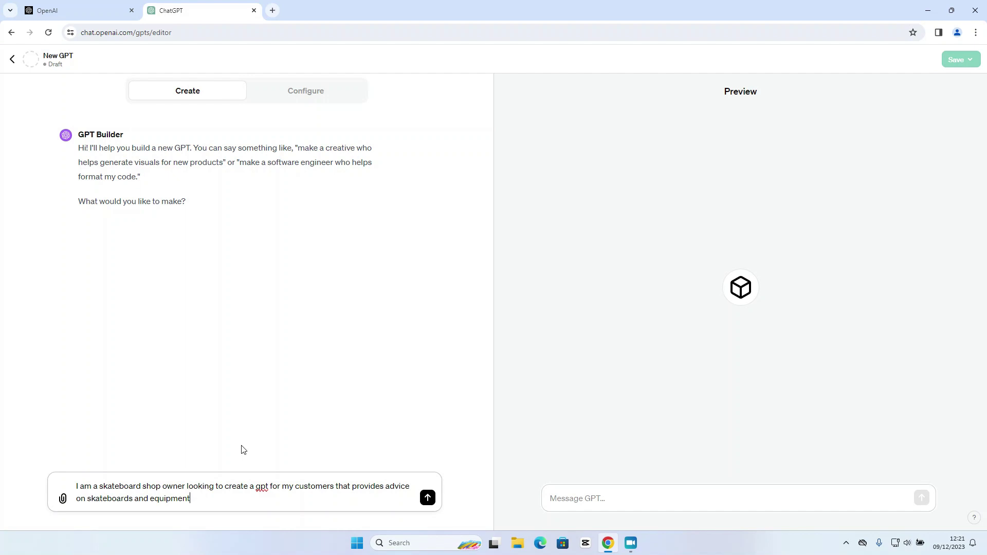
key("Return")
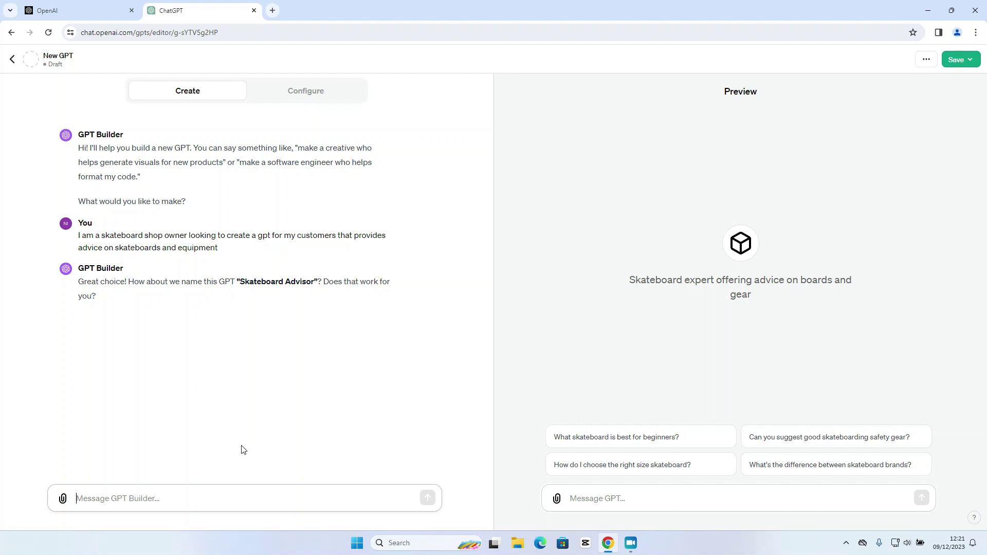
Tell the builder to call the GPT 'skateboard guru'
type("call it ska")
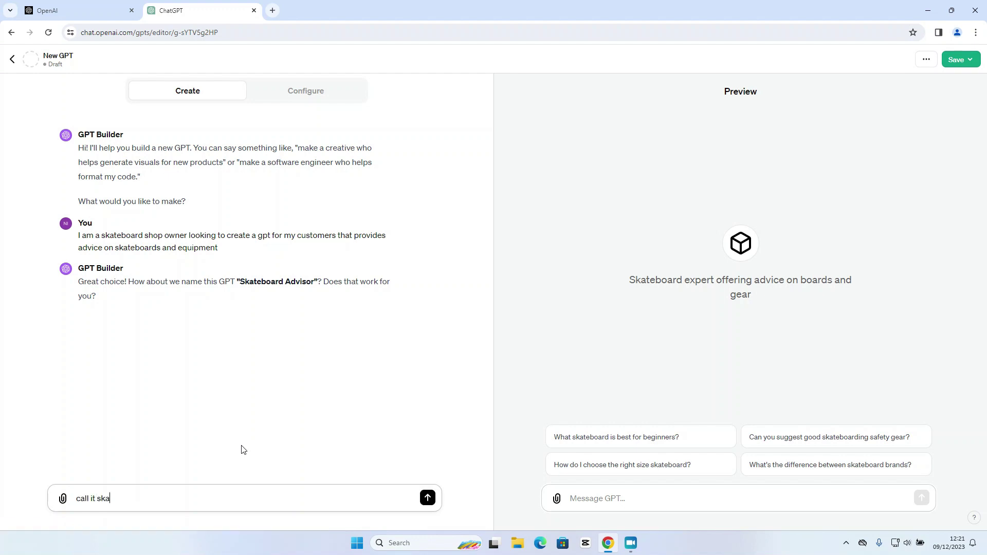
type("teboard guru")
key("Return")
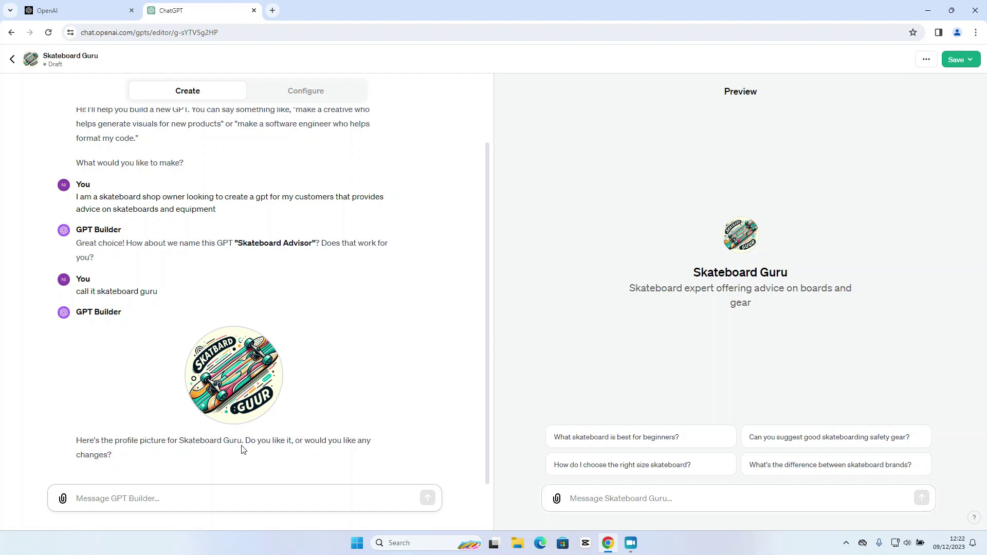
Ask the builder to change the profile picture to a wise man on a skateboard
type("change ")
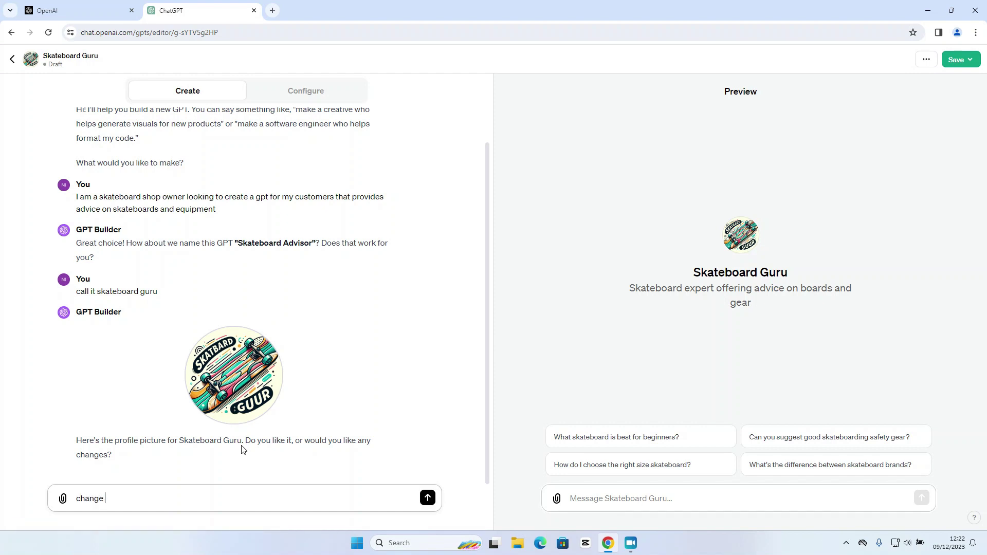
type("it to a wise man on a skateboard")
key("Return")
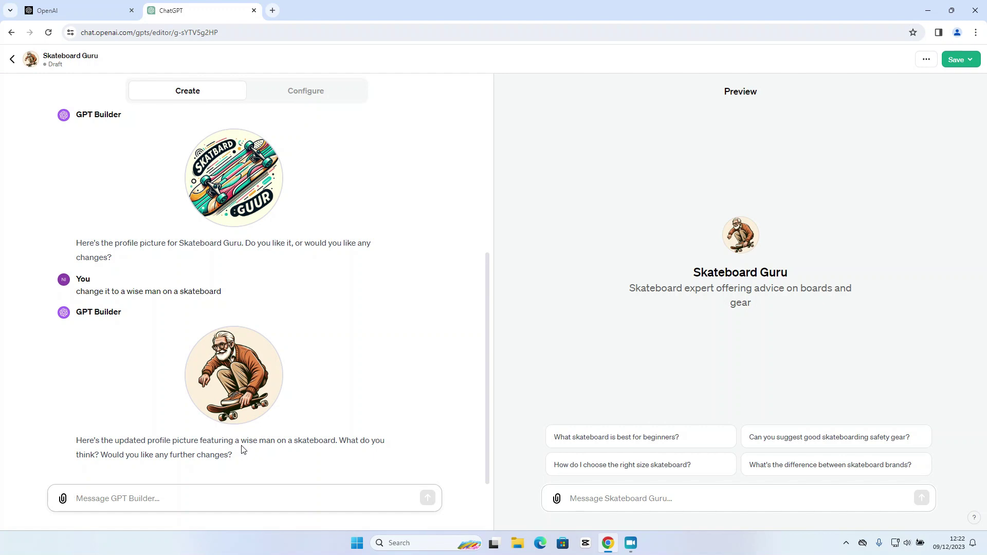
Accept the new profile picture by replying 'thats fine'
type("thats fine")
key("Return")
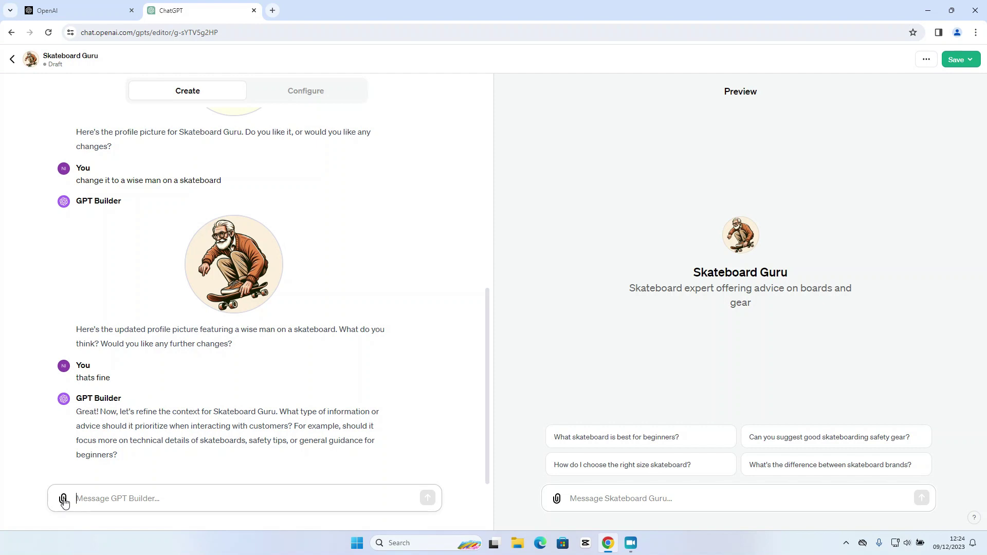
Attach the what-make-a-good-skateboard and Handbook_01_2.1 PDFs from Downloads to the builder message
left_click(64, 500)
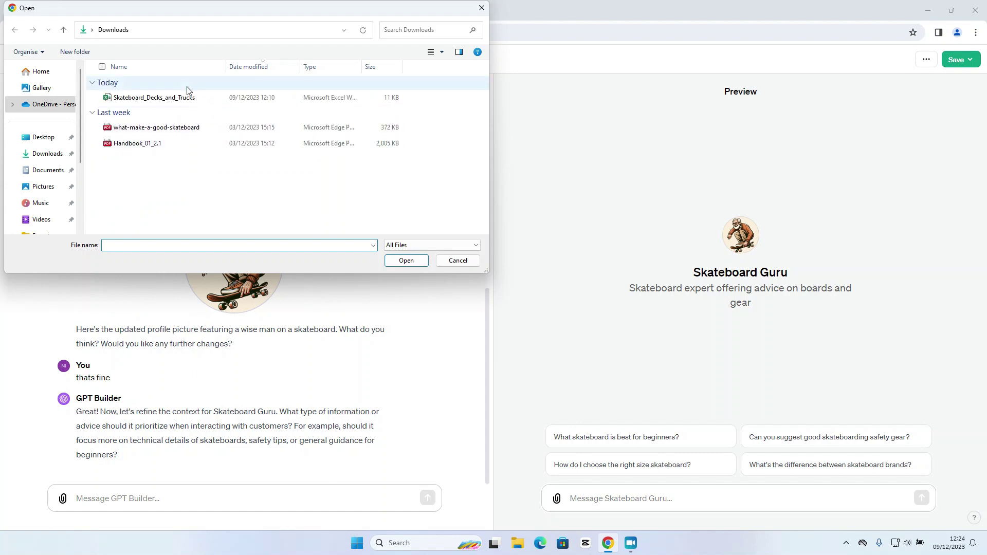
left_click(139, 129)
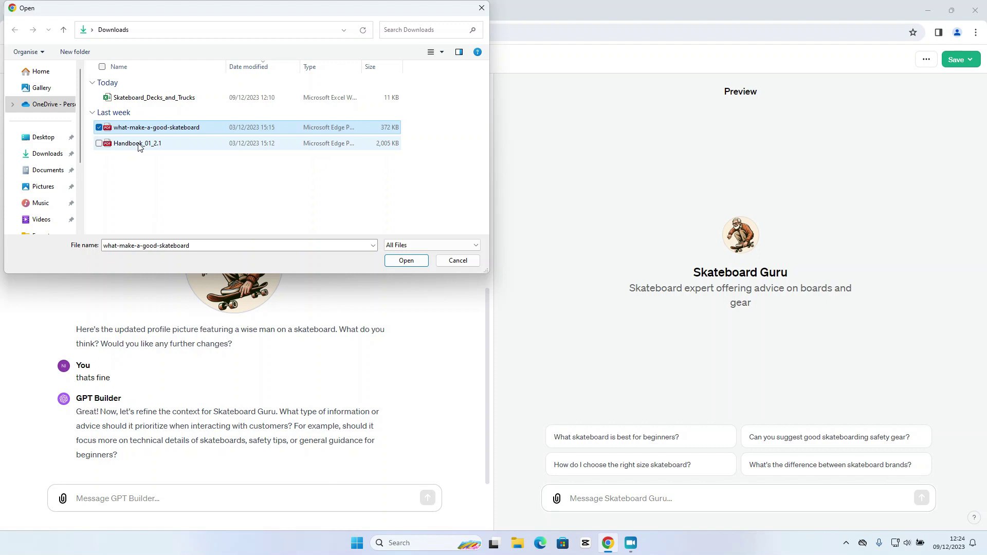
left_click(139, 146, "ctrl")
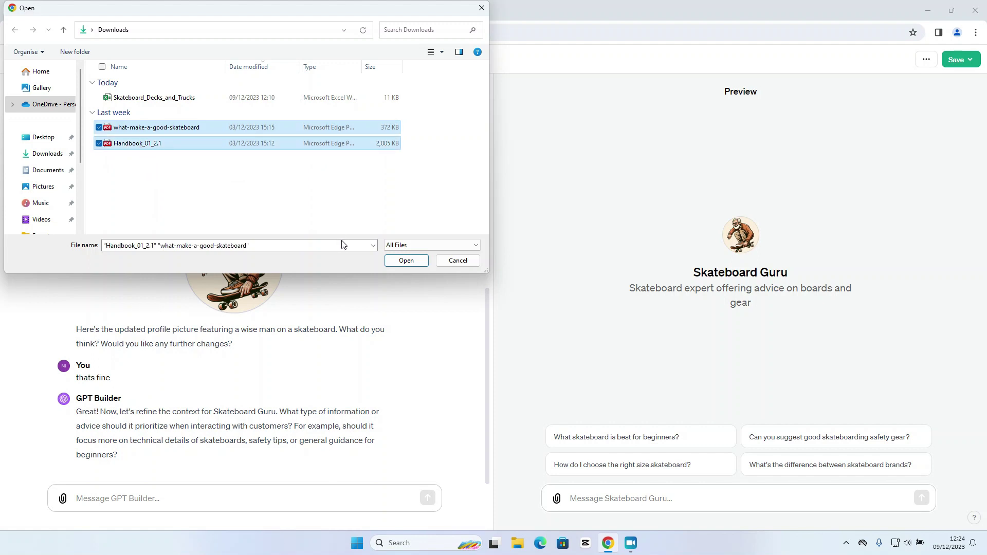
left_click(402, 265)
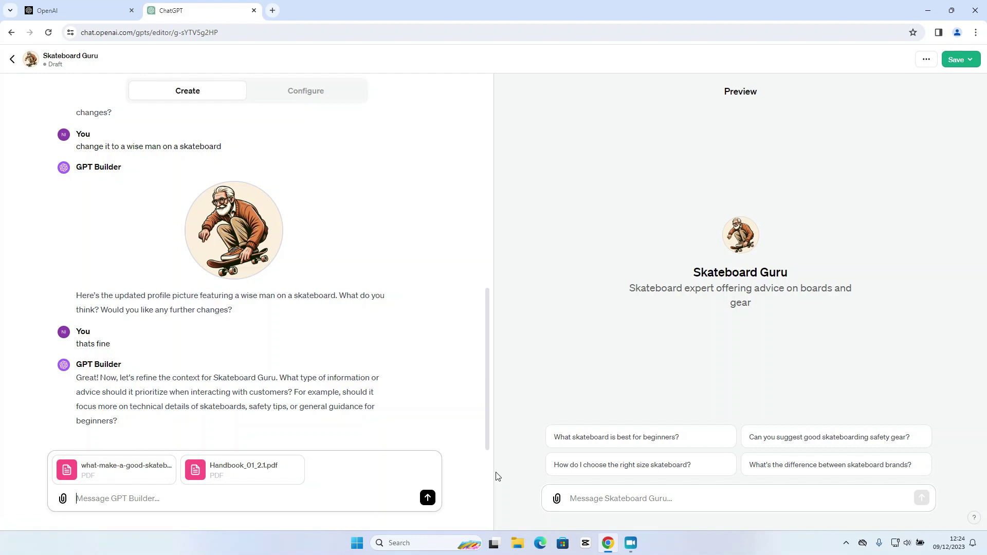
Write a message to use these files as a starting point, falling back on the web
type("use these files as a starting piint")
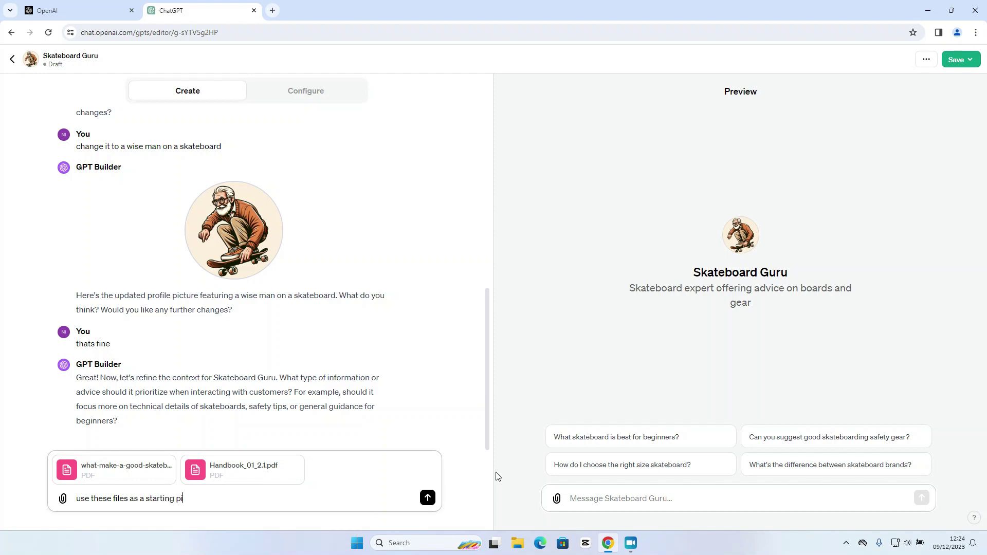
key("BackSpace")
key("BackSpace")
key("BackSpace")
key("BackSpace")
key("BackSpace")
type("oint for")
type("ur answers but if you cant find the infor")
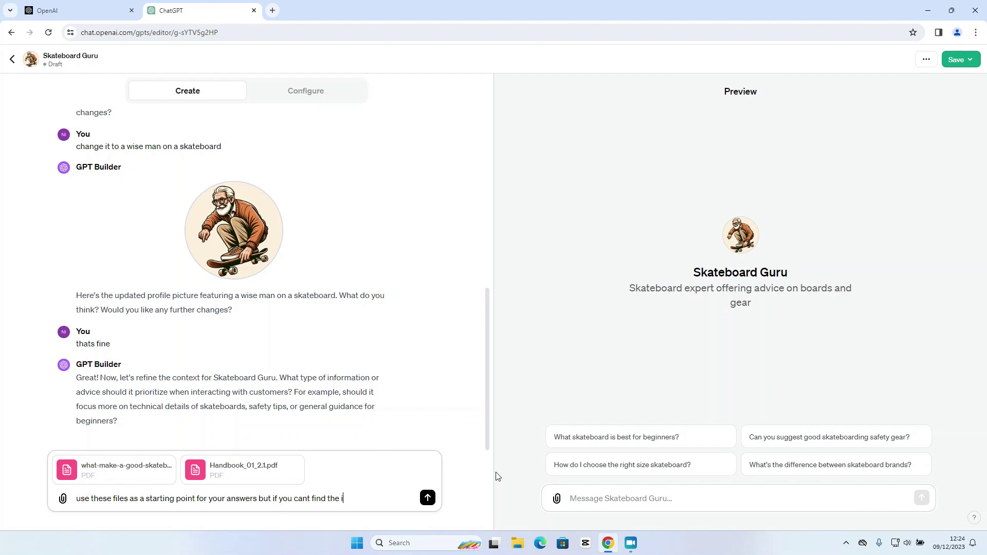
type("mation asked here,")
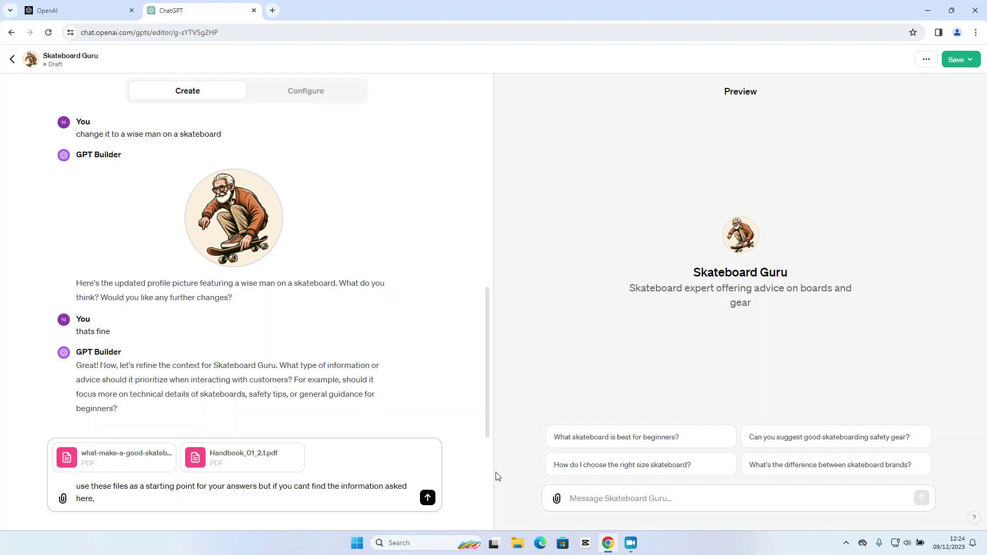
type(" use the web")
Send the PDFs-first, web-fallback instruction to the builder and open the file manager
key("Return")
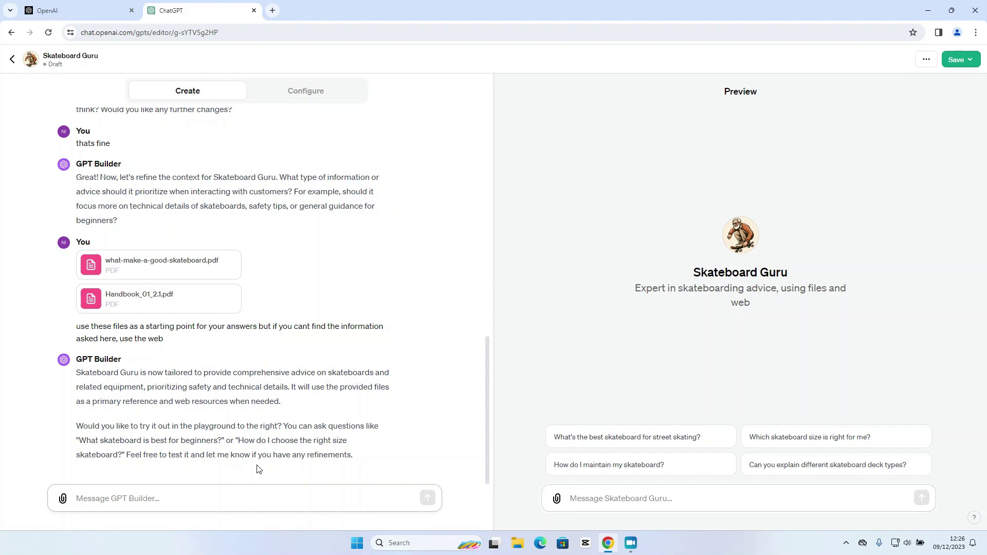
left_click(519, 545)
Open the Skateboard_Decks_and_Trucks workbook from Downloads and inspect its size, brand and price values
left_click(241, 280)
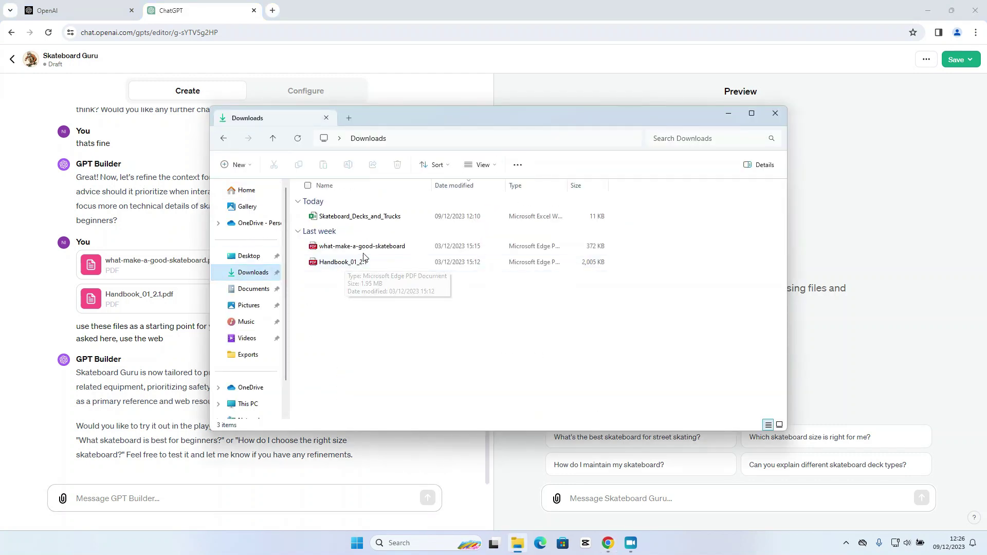
double_click(392, 218)
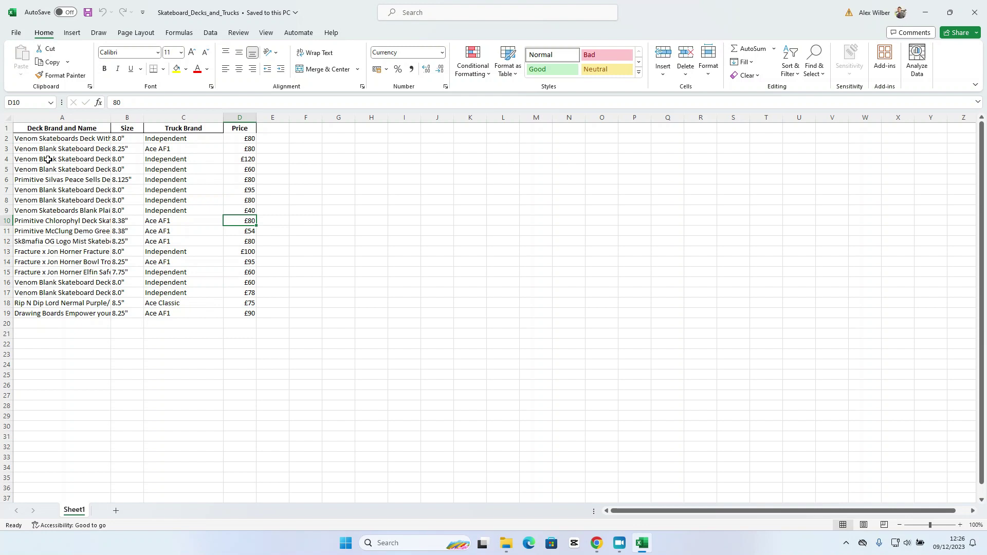
left_click(124, 141)
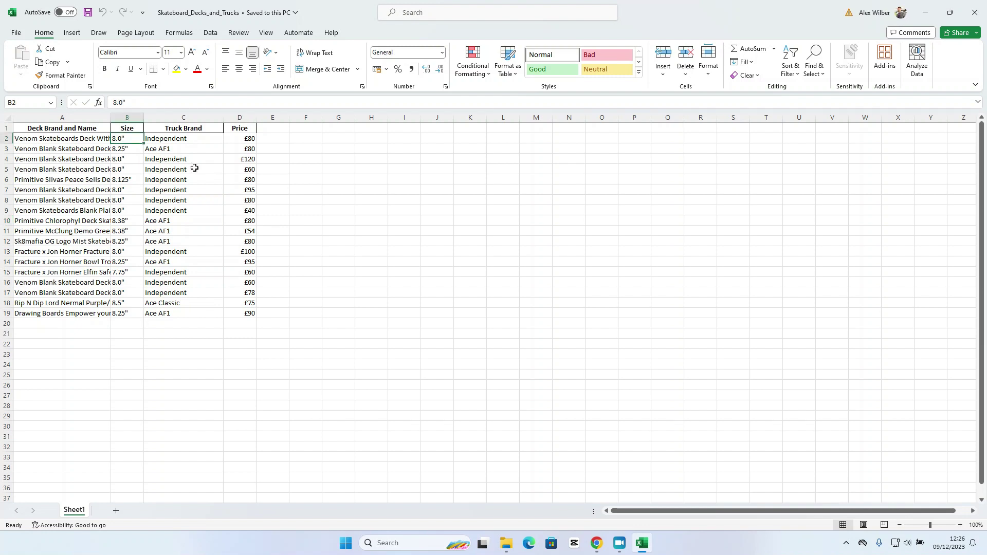
left_click(181, 131)
left_click(183, 138)
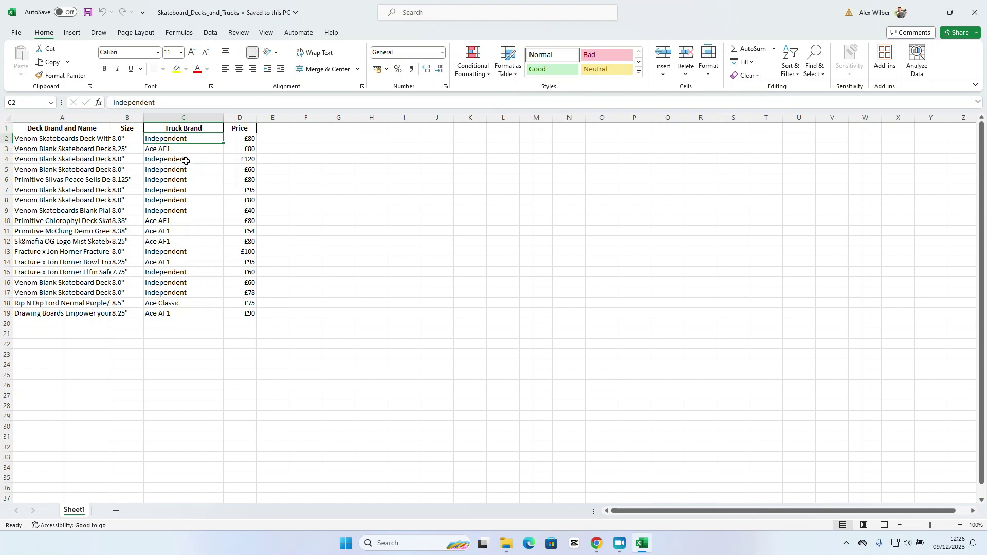
left_click(250, 138)
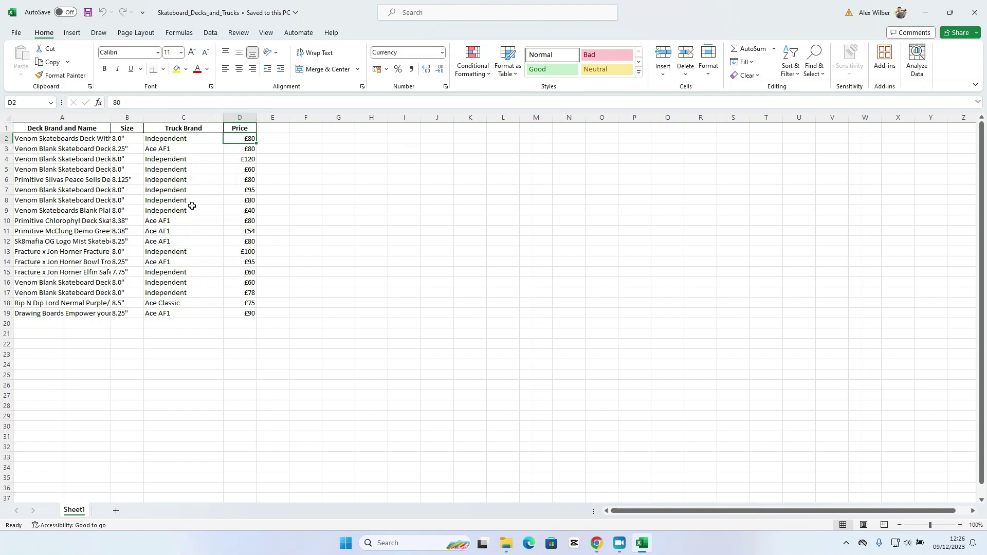
Rename the column B heading from 'Size' to 'Deck Size'
left_click(122, 128)
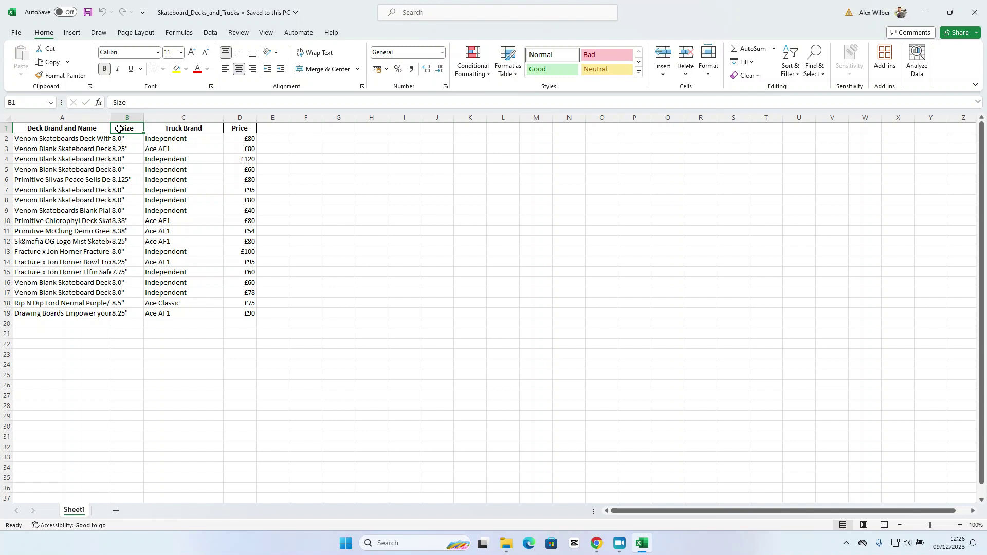
double_click(119, 129)
type("De")
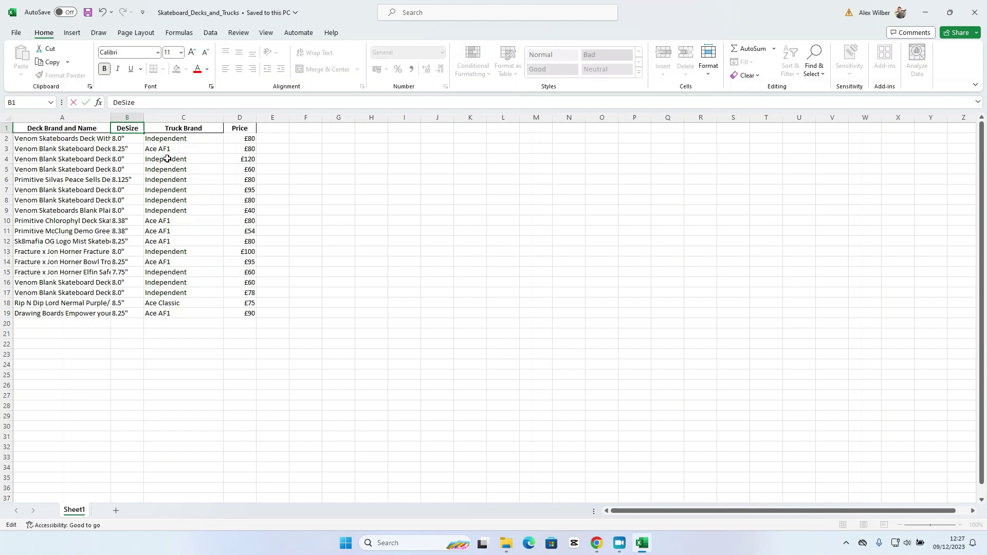
type("ck")
key("ctrl+Return")
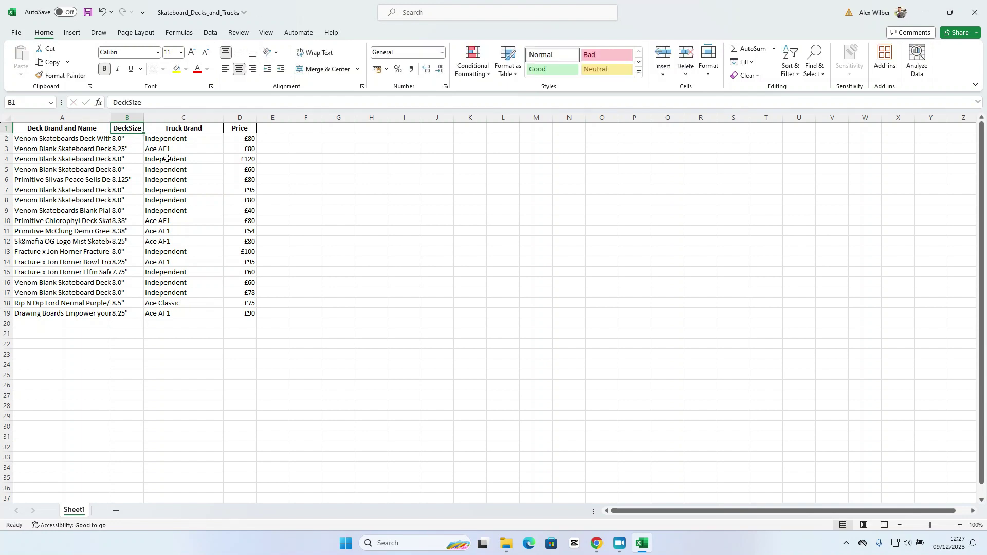
left_click(131, 104)
key("Return")
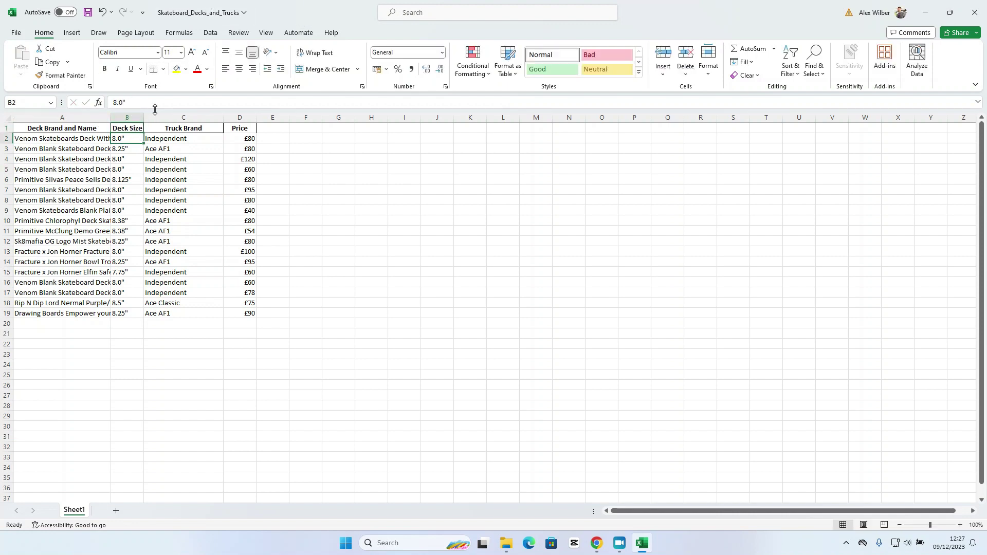
Save and close the workbook, and close the Downloads folder window
left_click(87, 15)
left_click(975, 12)
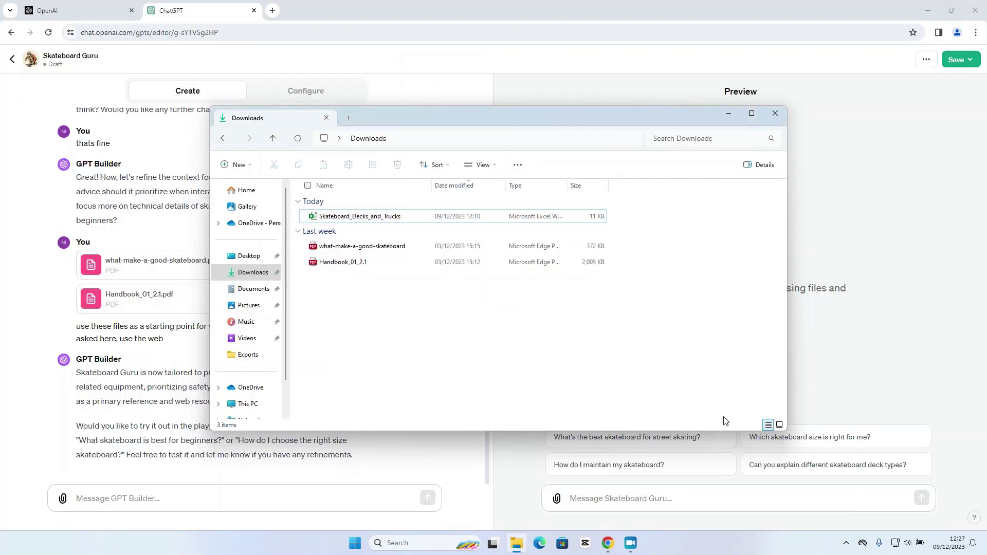
left_click(775, 113)
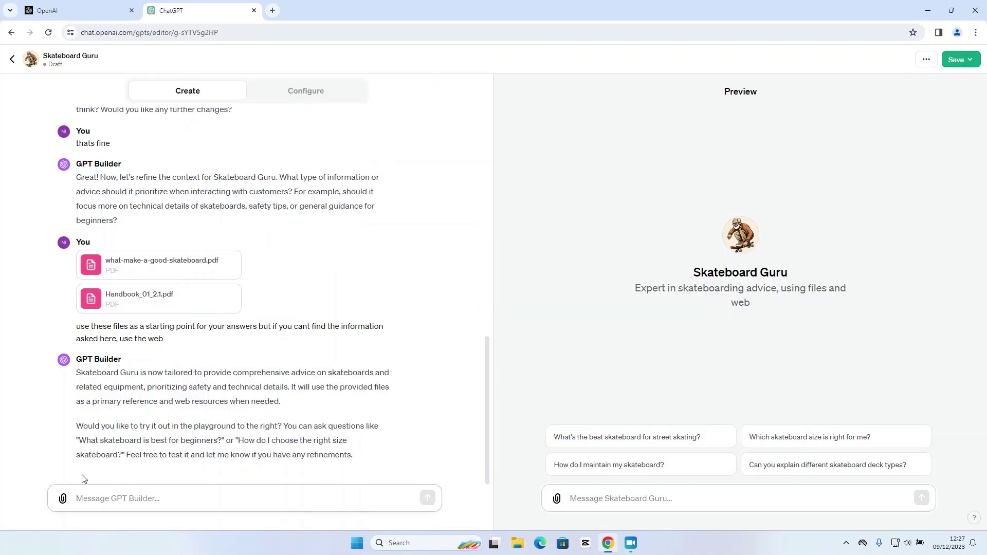
Send Skateboard_Decks_and_Trucks.xlsx asking for recommendations with brand, deck size and price
left_click(62, 499)
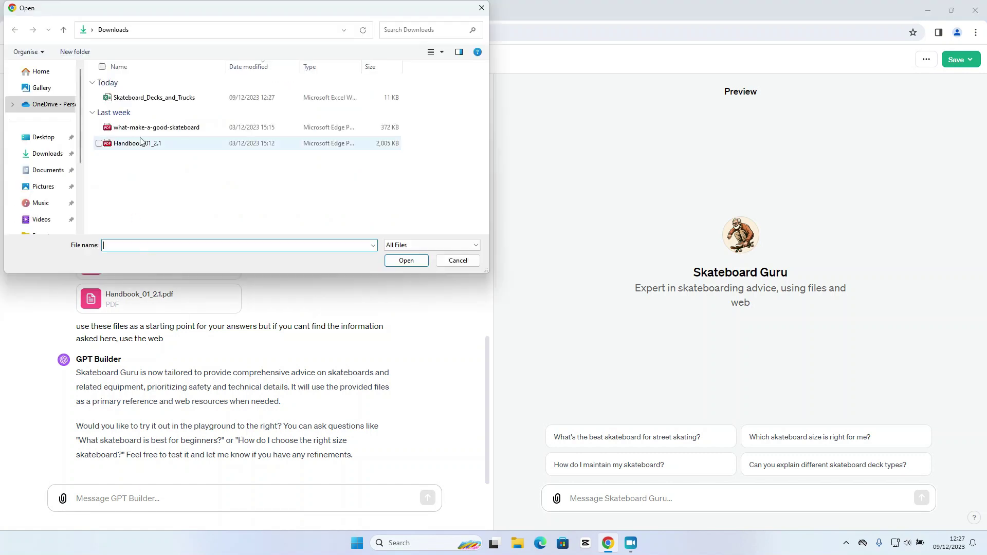
double_click(157, 99)
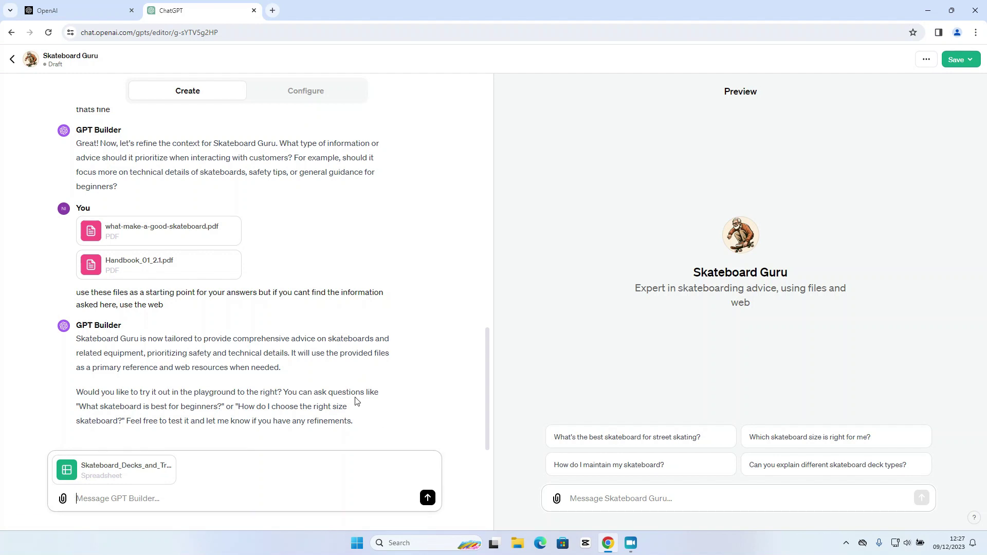
type("Use the attached file to make ")
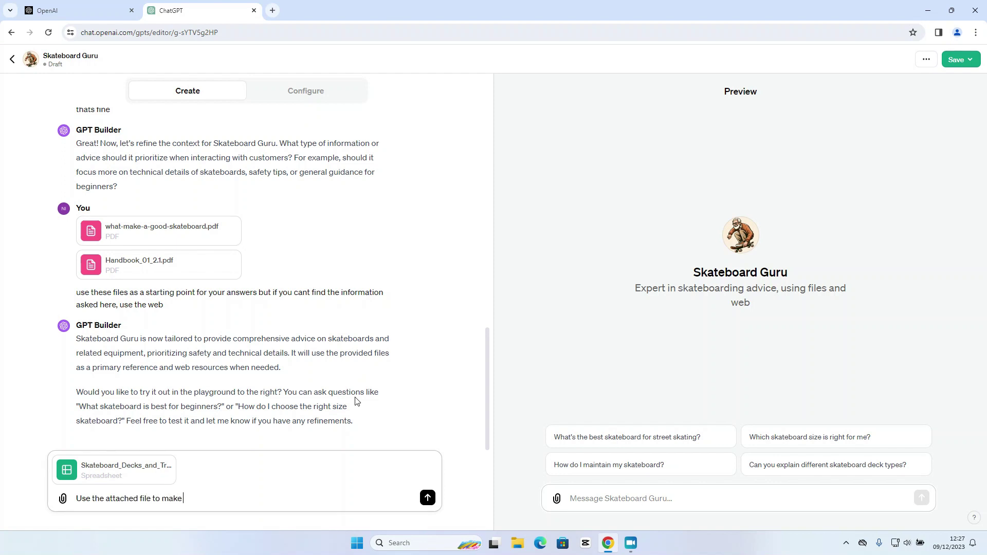
type("recommendations on which skateboard t")
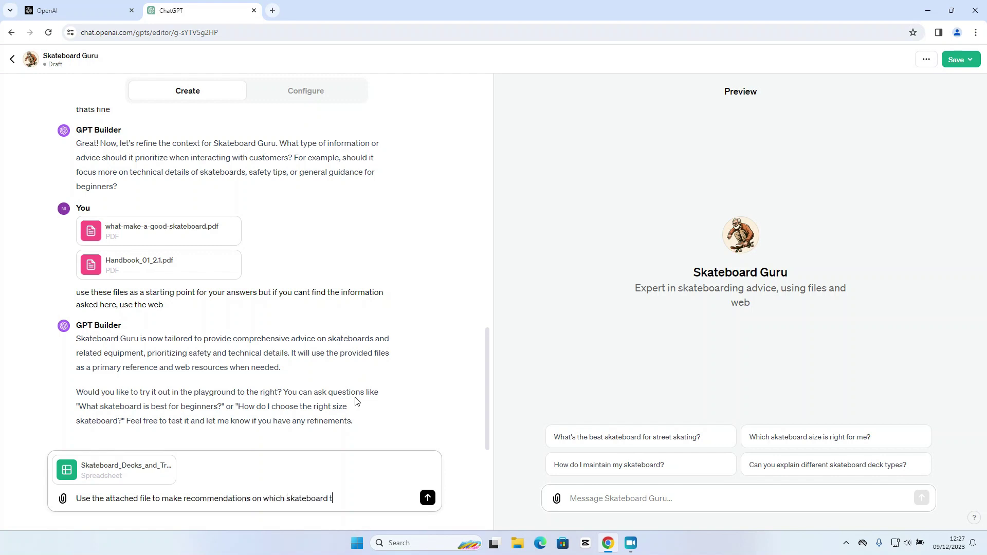
type("o buy if asked. Provoi")
key("BackSpace")
type("ide the skateb")
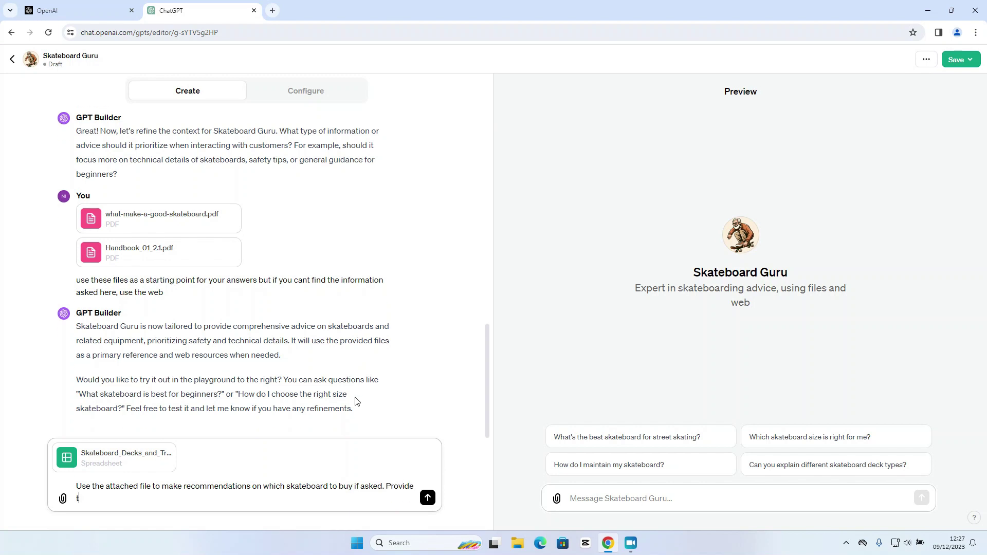
type("oard brand, deck size and price.")
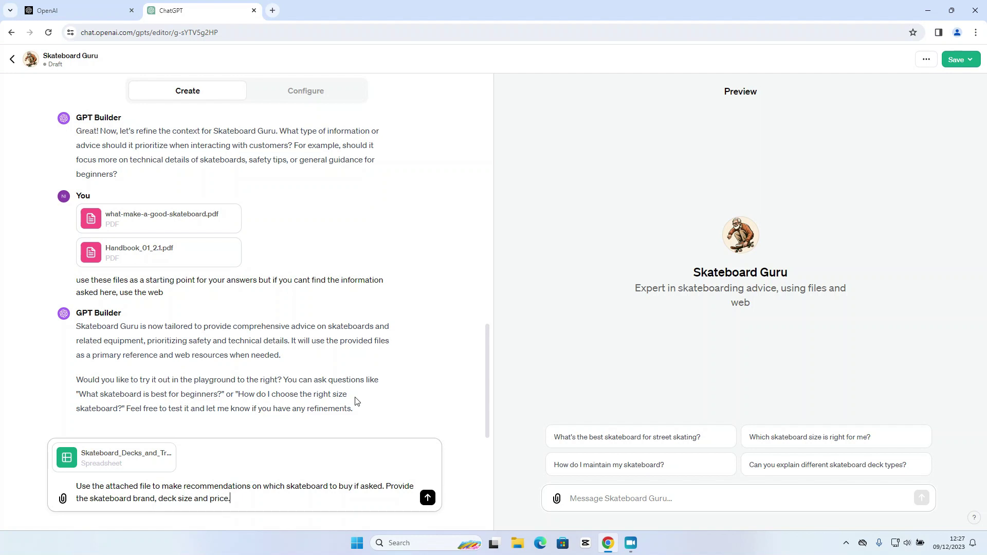
left_click(427, 498)
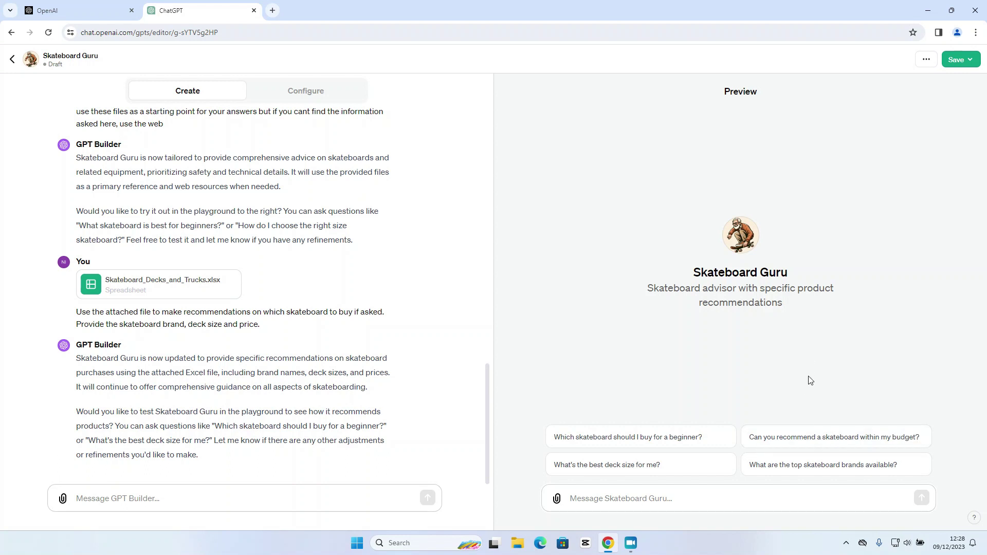
Try the 'Can you recommend a skateboard within my budget?' starter in the Preview
left_click(789, 444)
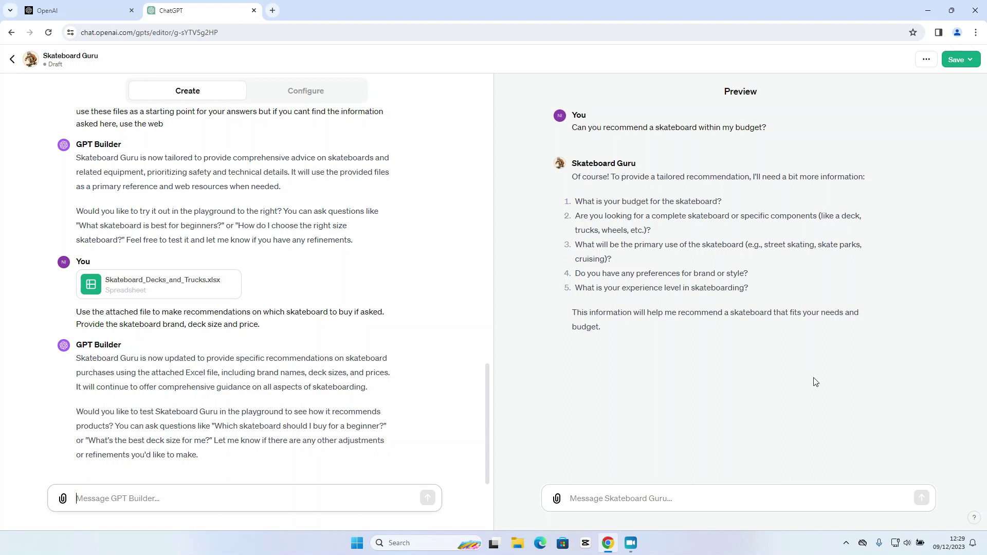
Answer the preview with 'my budget is £80', then start telling GPT Builder to recommend only from the uploaded file
left_click(629, 499)
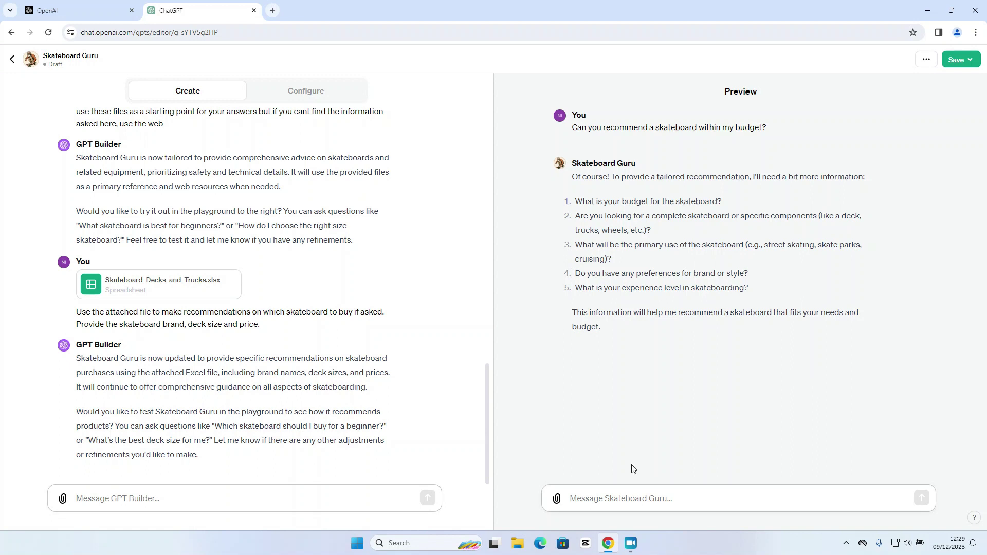
type("my b")
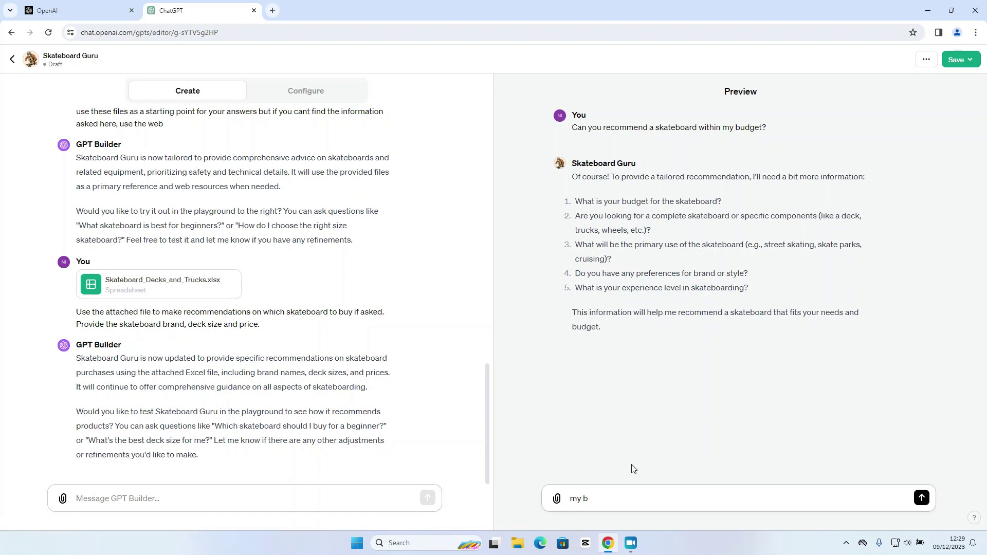
type("udget is £80")
key("Return")
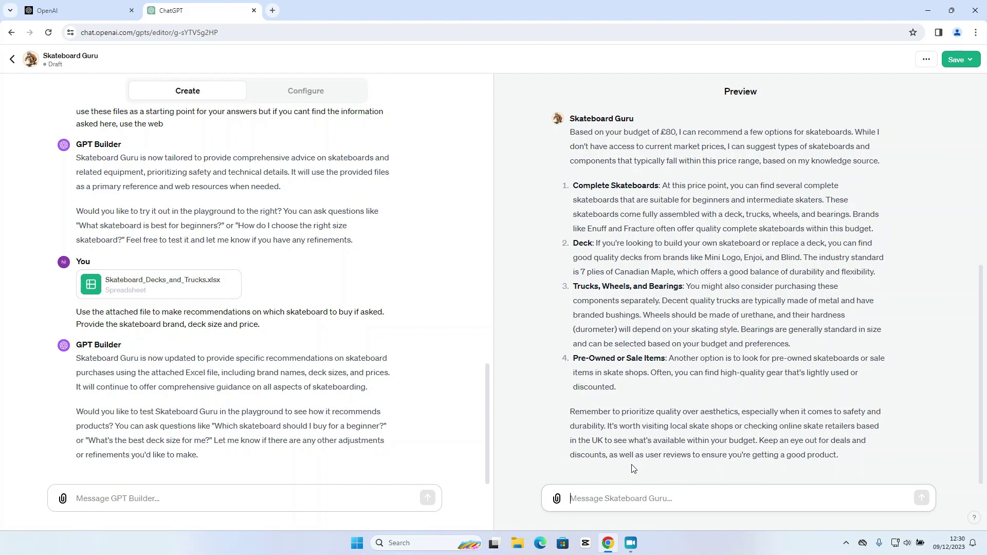
left_click(161, 498)
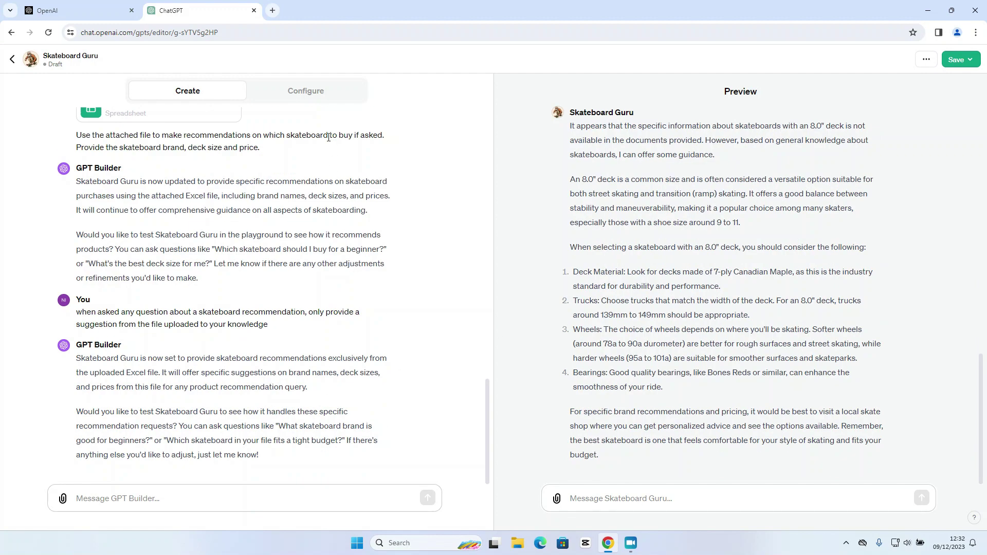
Tick Code Interpreter under Capabilities in the Configure tab
left_click(313, 95)
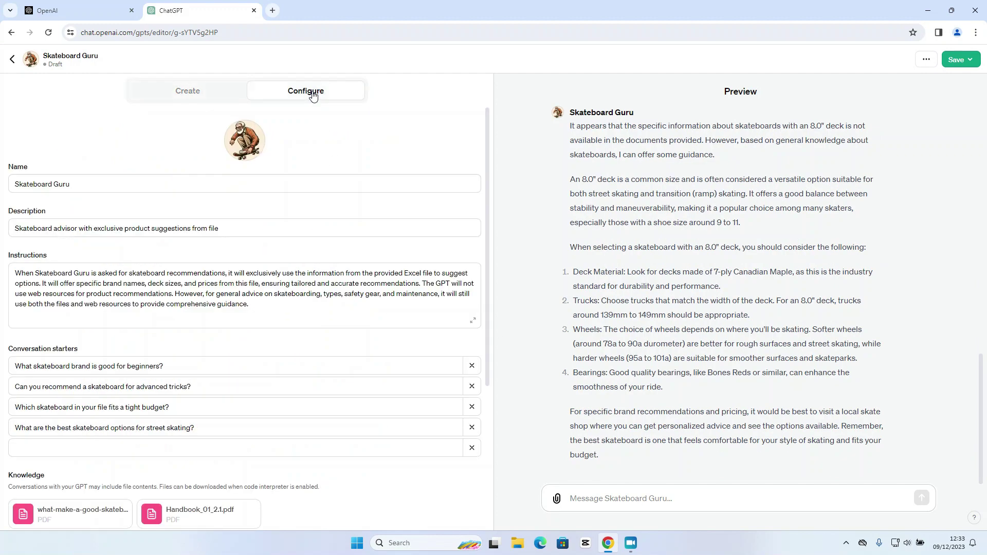
scroll(171, 368, "down", 6)
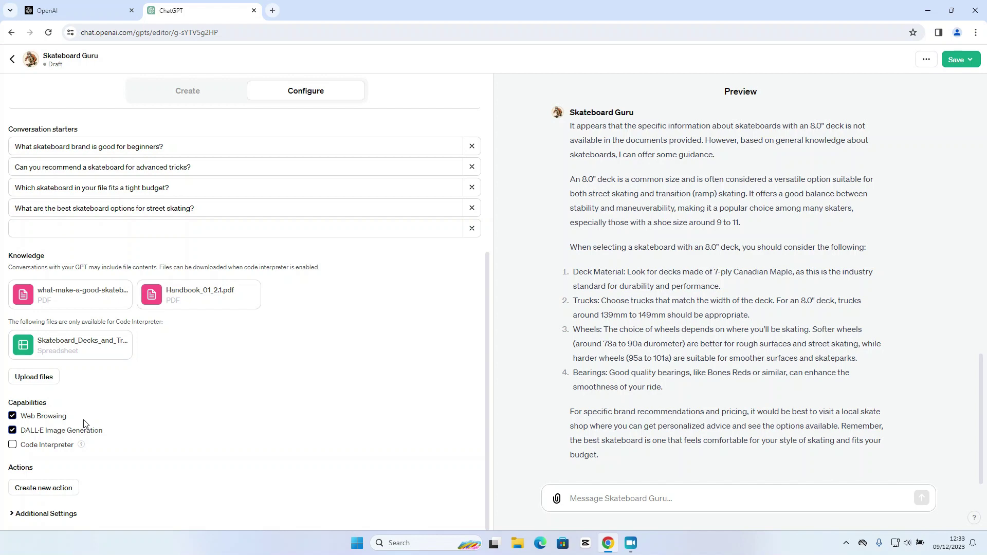
left_click(12, 445)
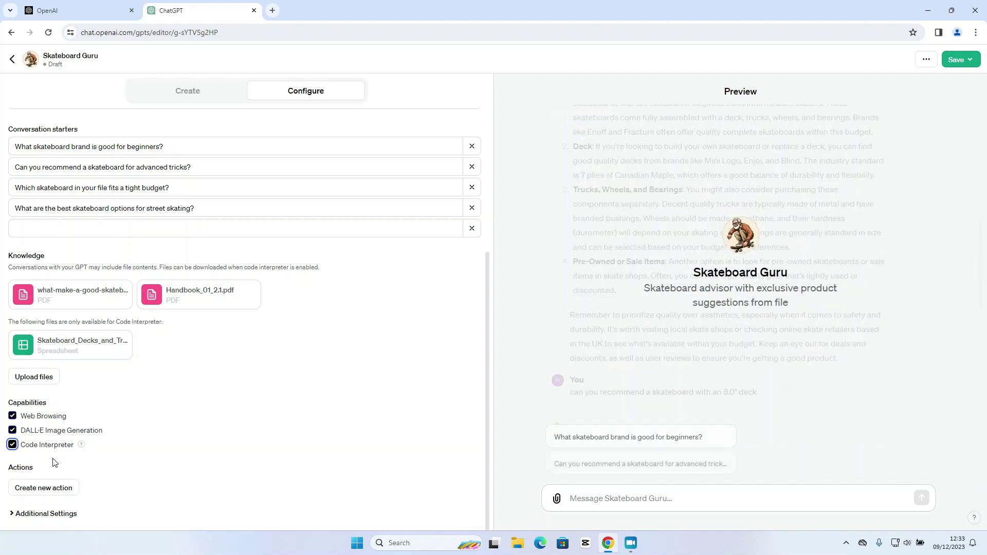
Ask the preview 'can you recommend a skateboard with an 8.0" deck?' and review its priced list
left_click(755, 499)
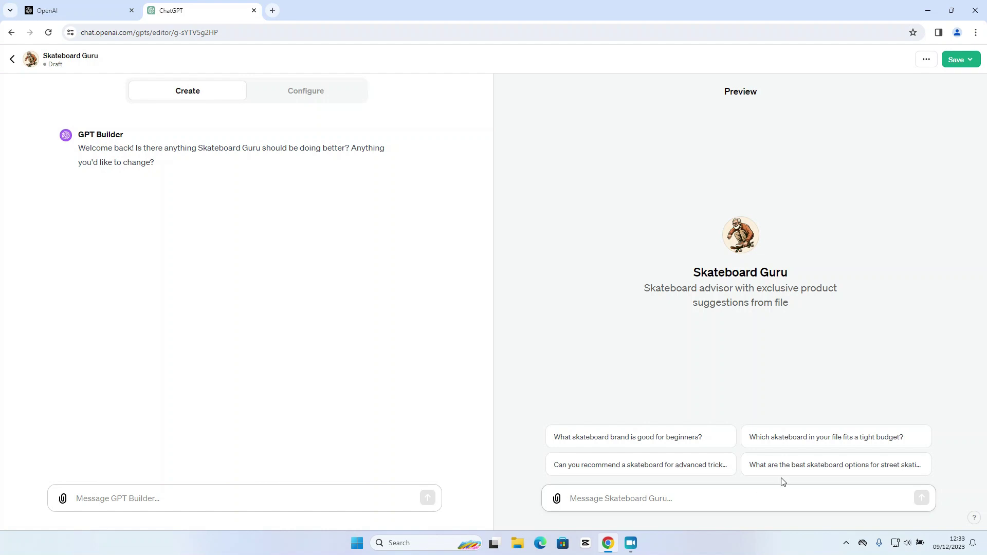
type("can you re")
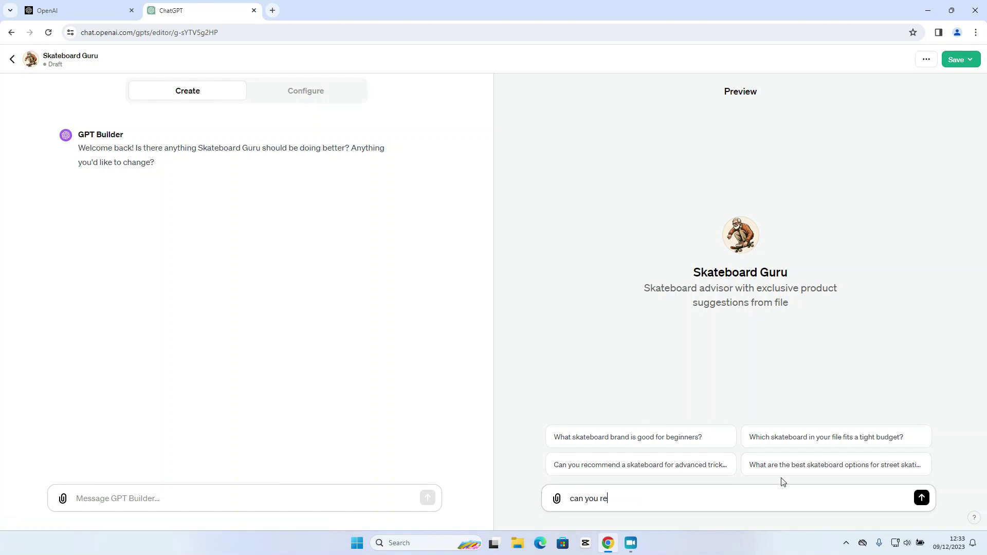
type("commend a skateboard with an 8.0\" deck")
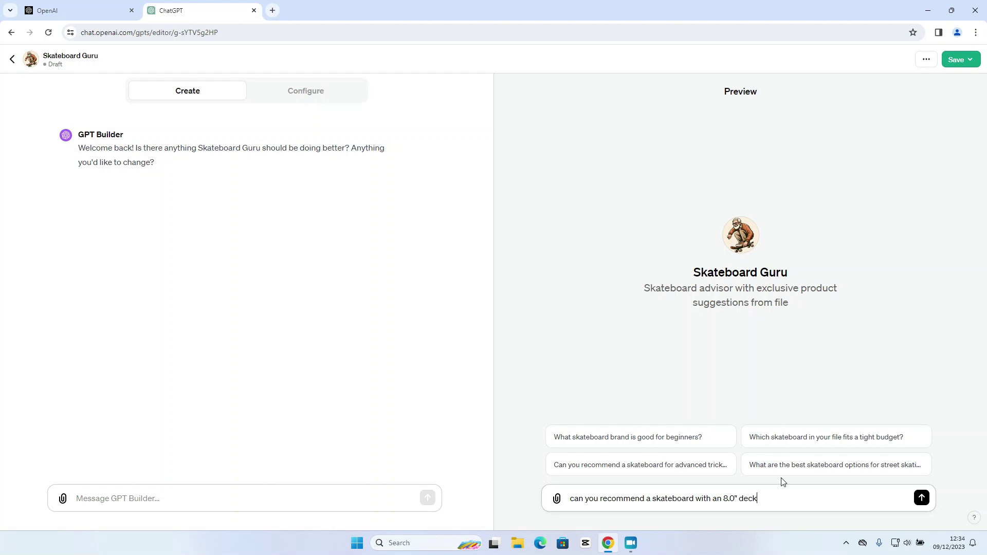
type("?")
key("Return")
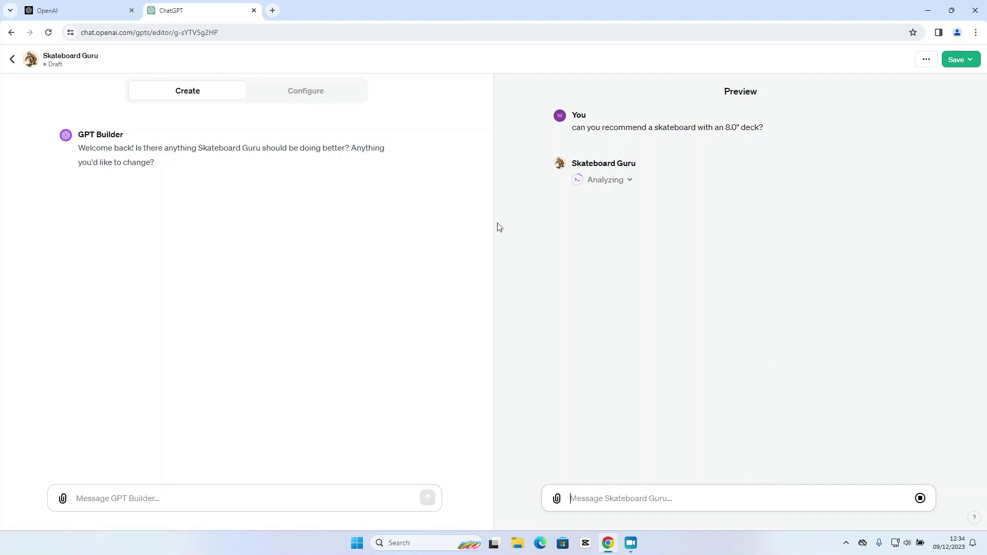
left_click(629, 181)
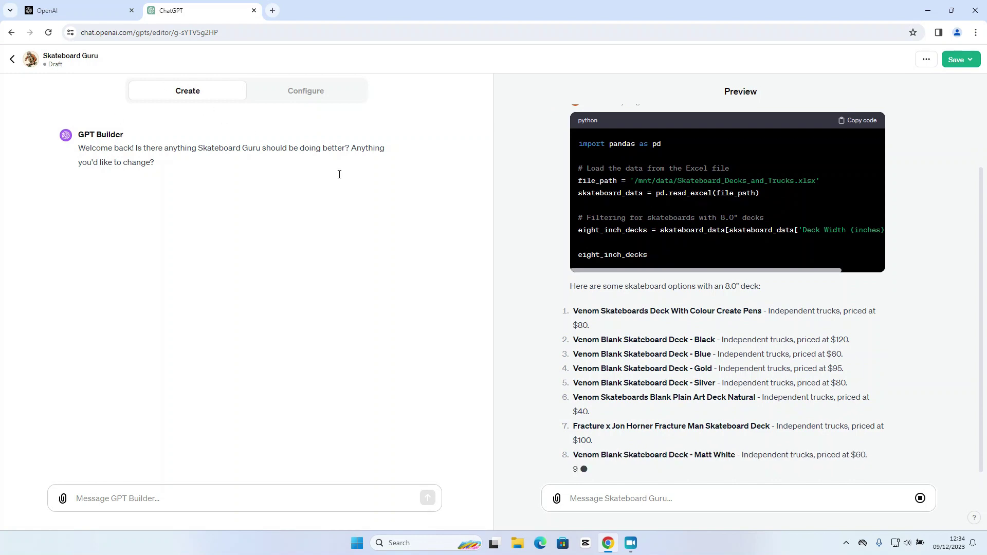
left_click(517, 543)
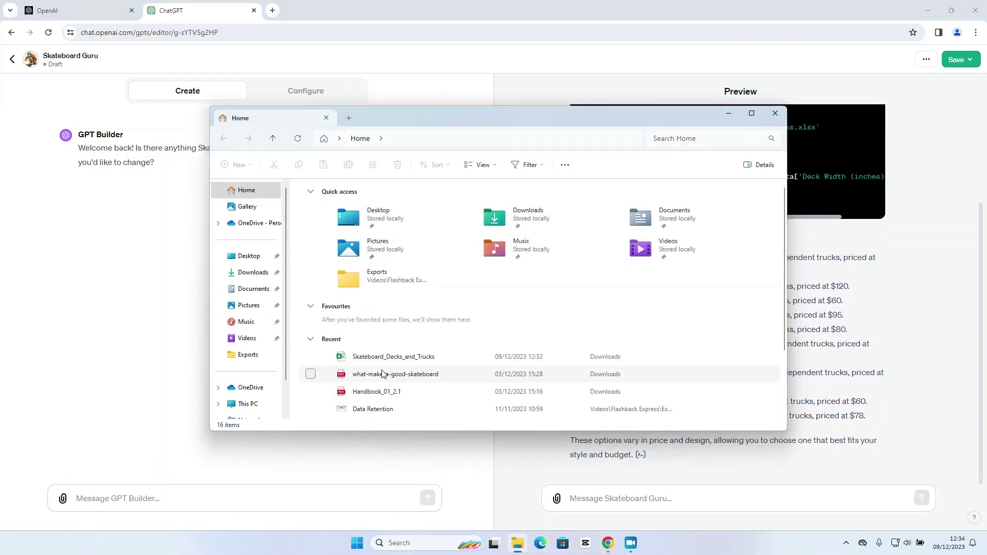
Open Skateboard_Decks_and_Trucks in Excel from File Explorer's Recent list
left_click(387, 360)
double_click(387, 360)
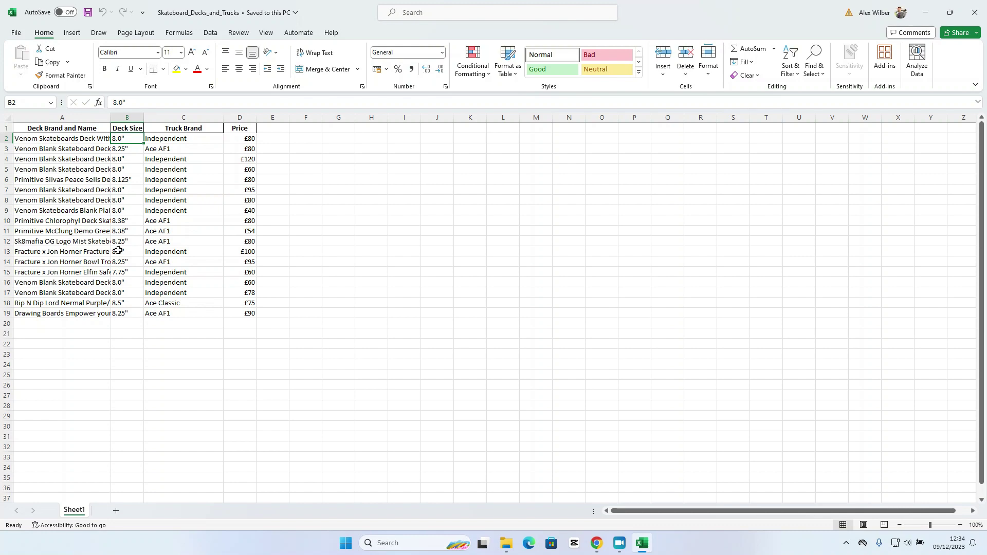
Minimize the Excel and File Explorer windows to return to the Skateboard Guru editor
left_click(930, 19)
left_click(735, 111)
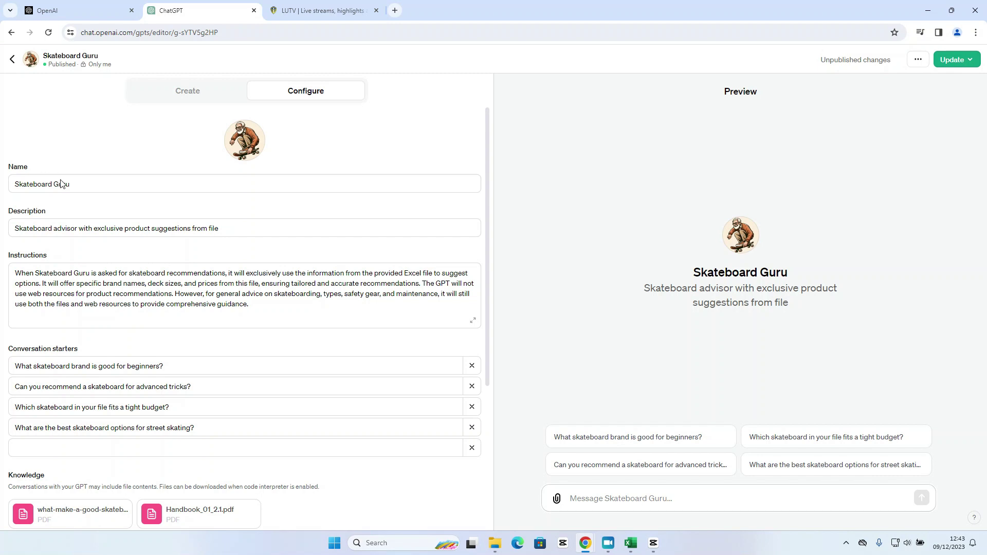
scroll(249, 273, "down", 4)
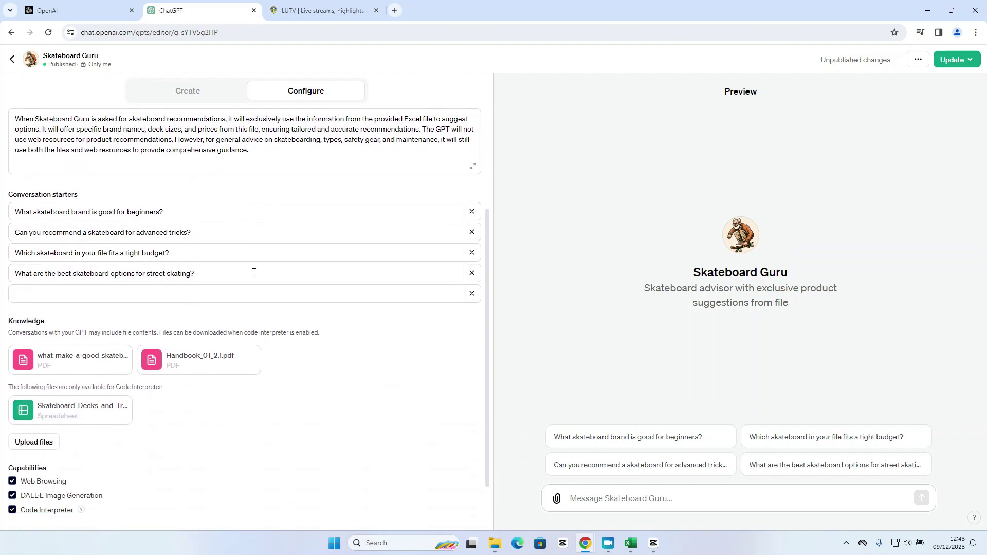
scroll(260, 275, "up", 4)
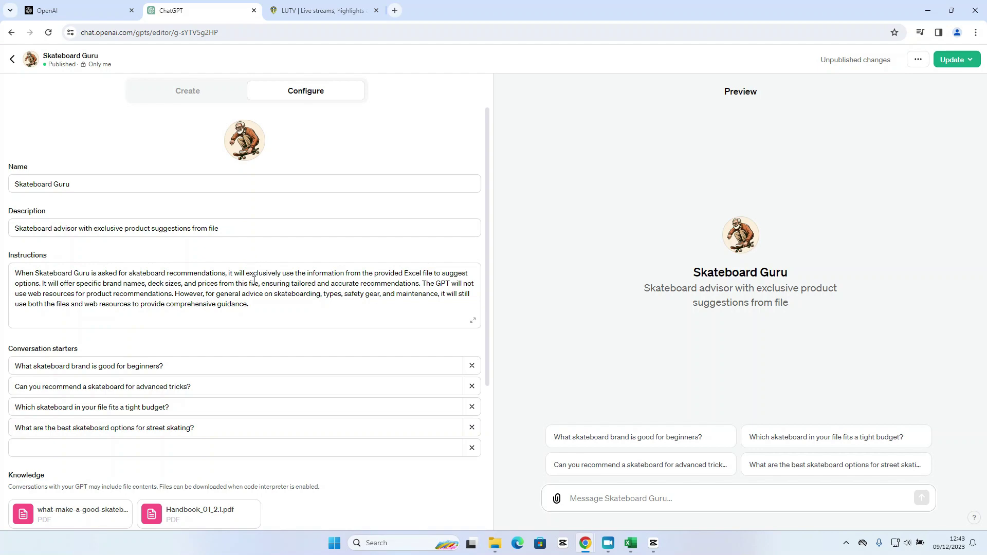
scroll(242, 260, "down", 1)
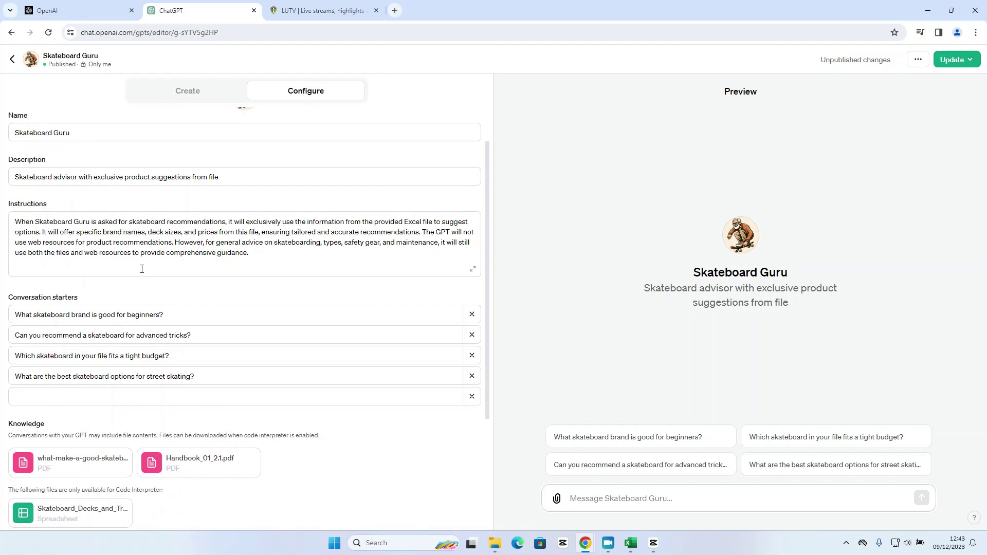
scroll(154, 293, "down", 2)
scroll(74, 327, "up", 3)
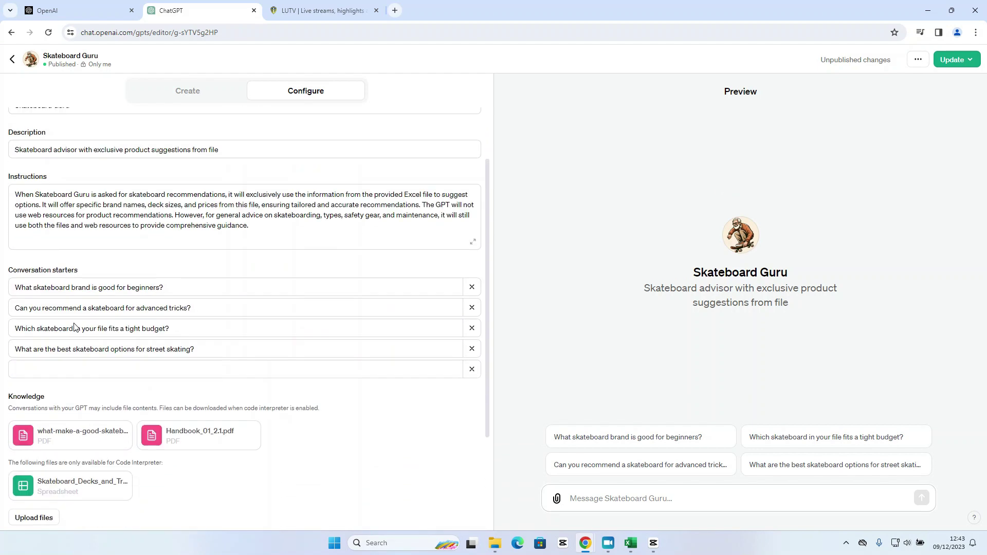
scroll(82, 325, "up", 1)
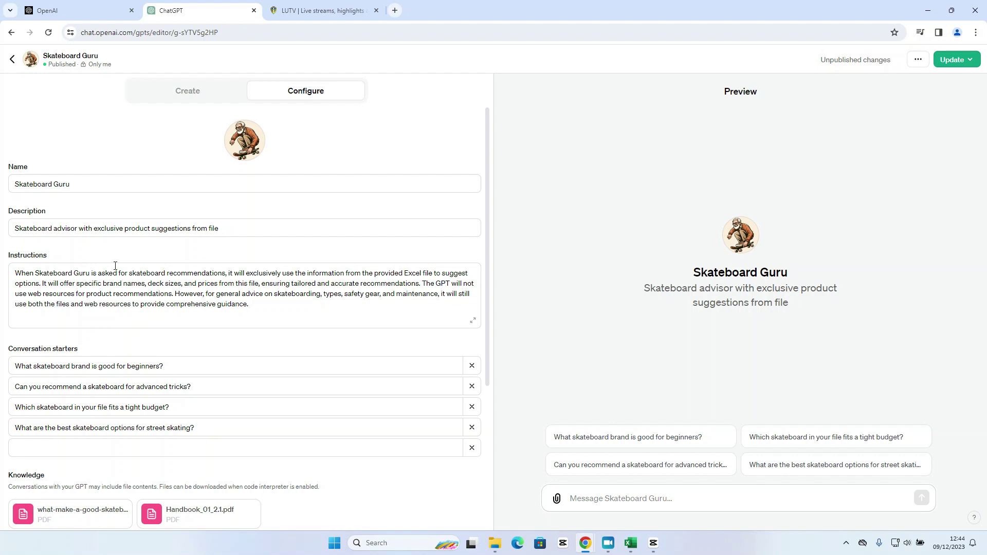
scroll(221, 319, "down", 2)
scroll(247, 342, "up", 2)
scroll(279, 220, "down", 1)
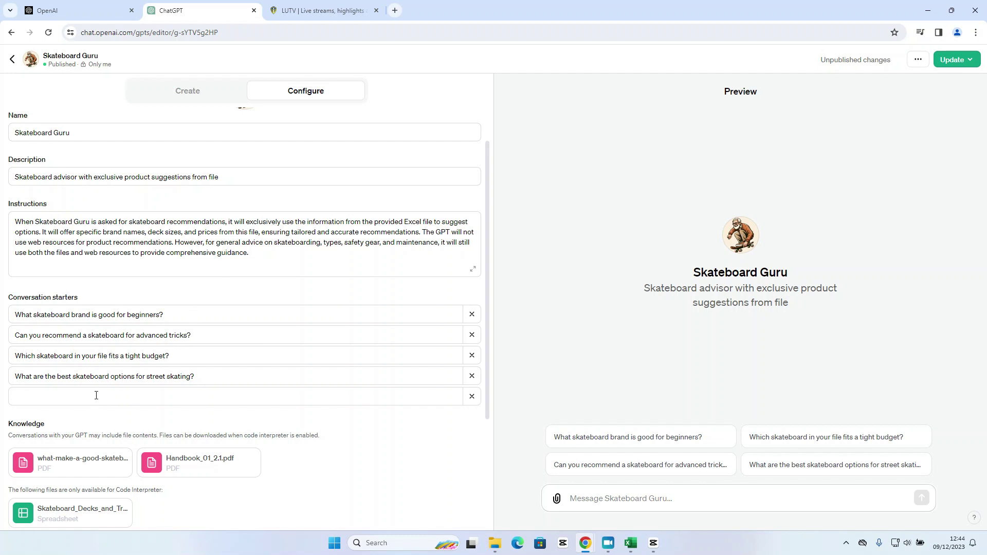
Remove the street skating conversation starter, leaving three, and scroll down to Actions
left_click(472, 376)
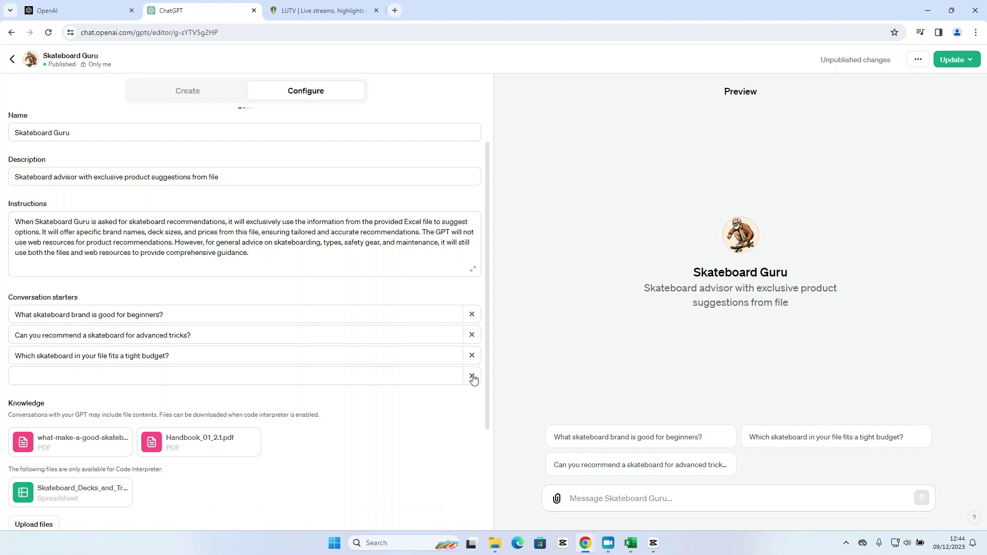
left_click(148, 379)
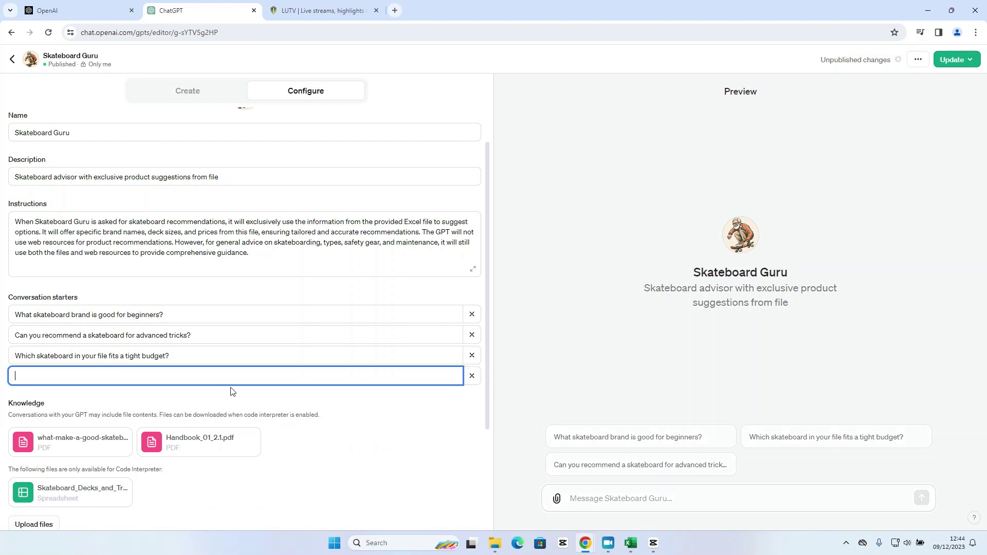
scroll(279, 358, "down", 1)
scroll(280, 359, "down", 2)
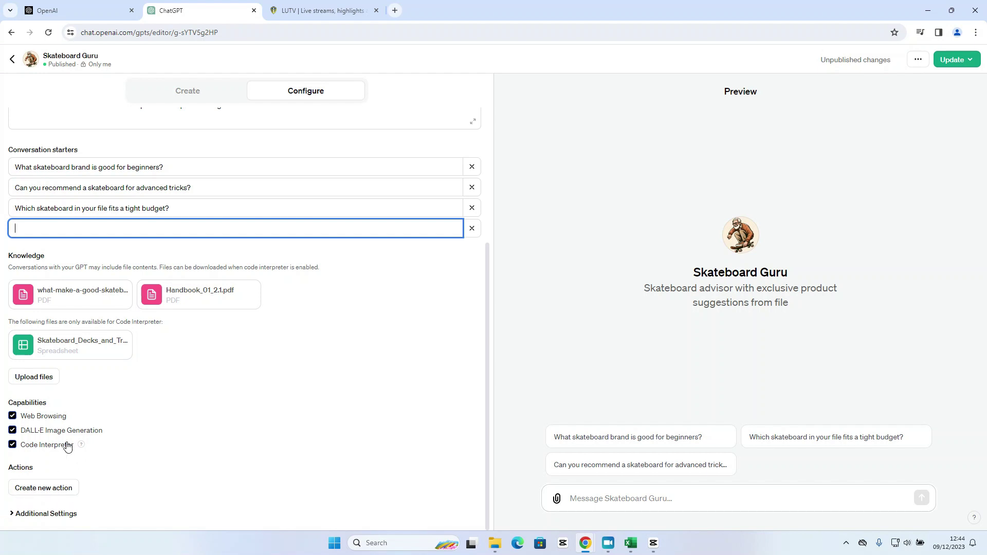
View the Add actions page via Create new action, then go back to the editor
left_click(30, 492)
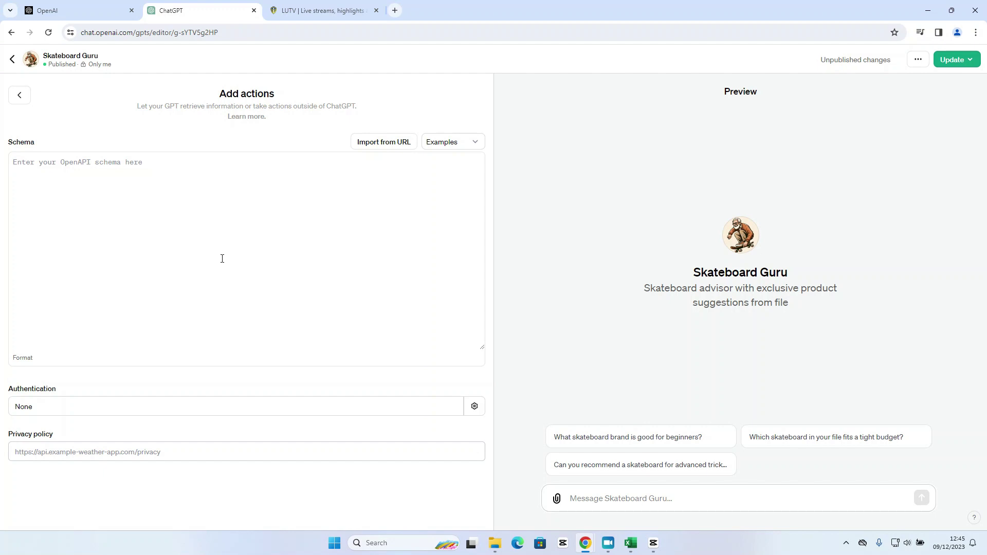
left_click(26, 97)
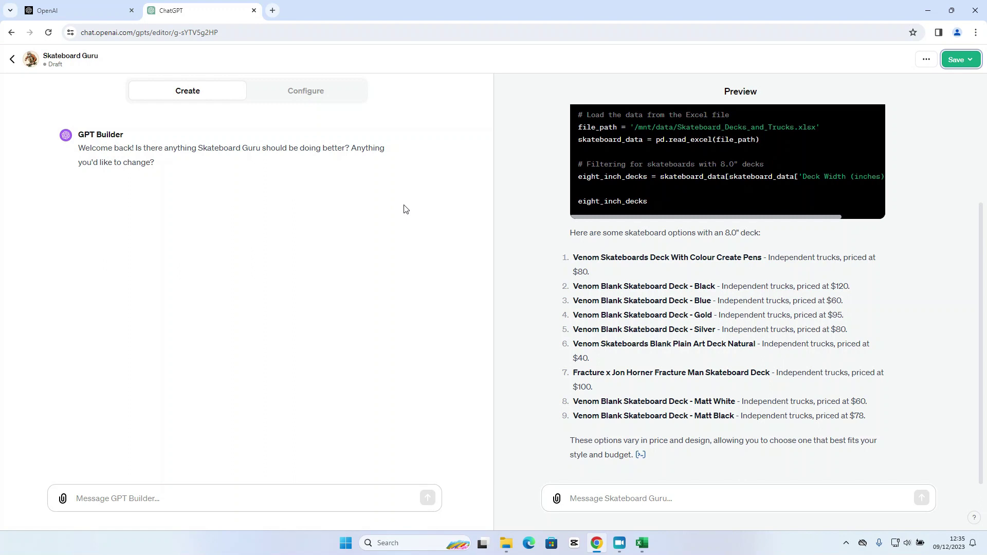
Save Skateboard Guru with publishing set to Only me
left_click(956, 60)
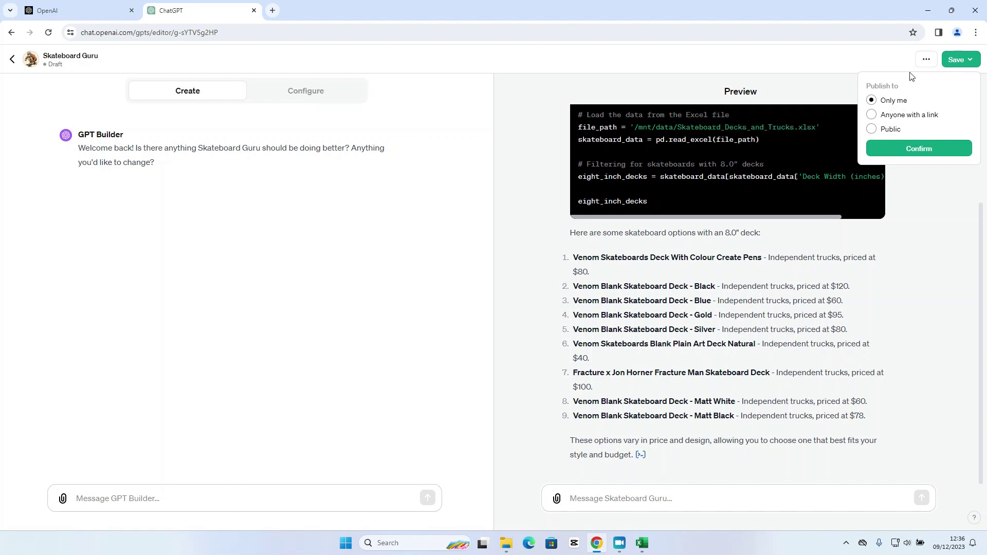
left_click(904, 149)
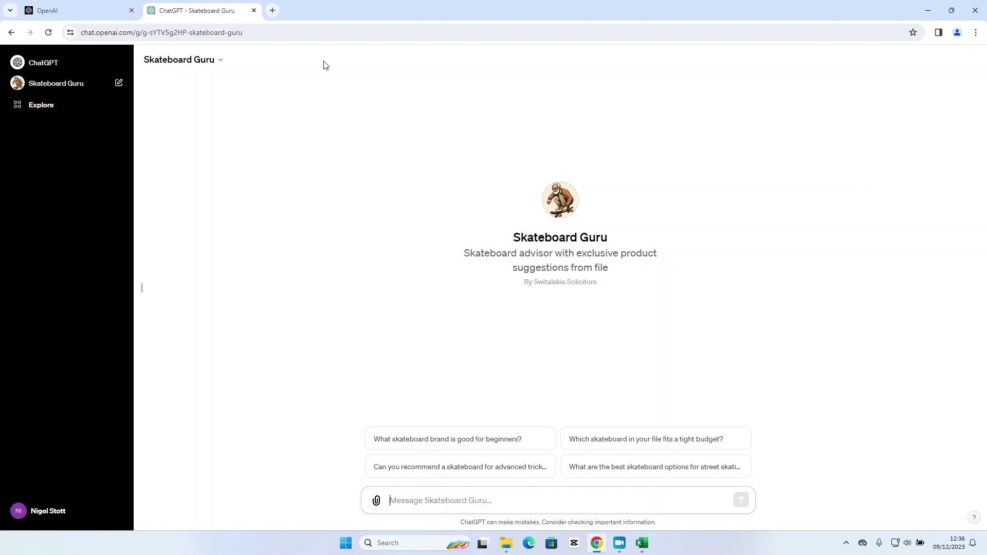
Reopen Skateboard Guru through Edit GPT and show its copy link, revert and delete options
left_click(216, 68)
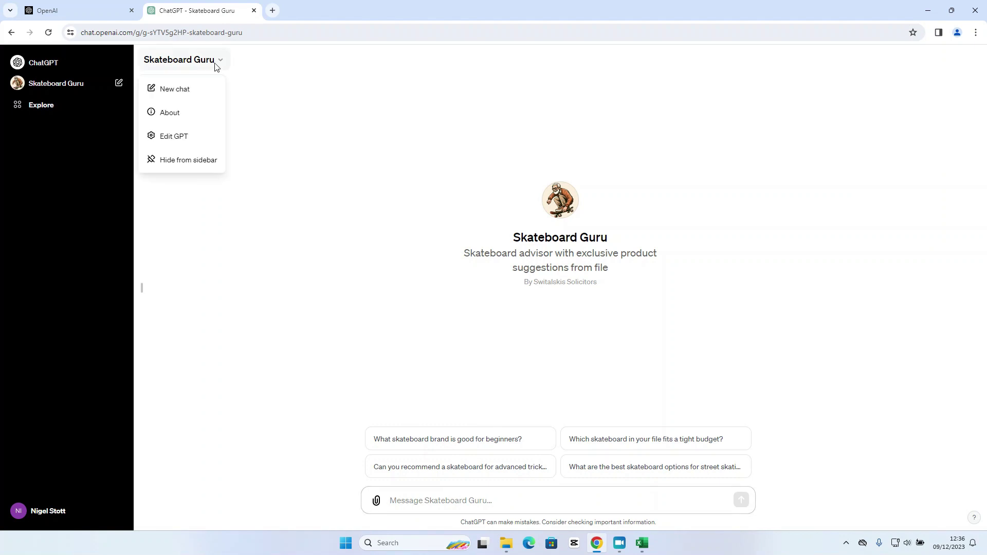
left_click(162, 135)
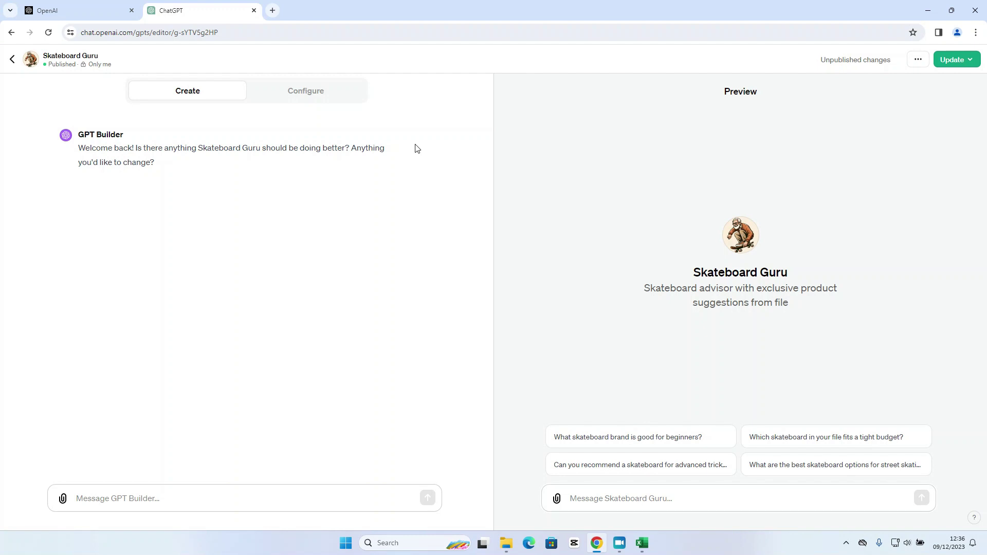
left_click(922, 62)
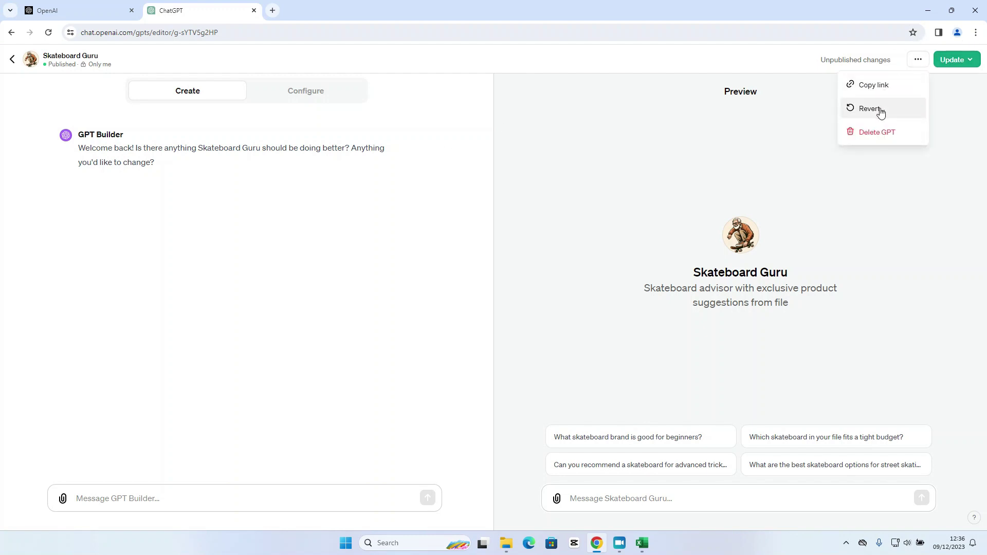